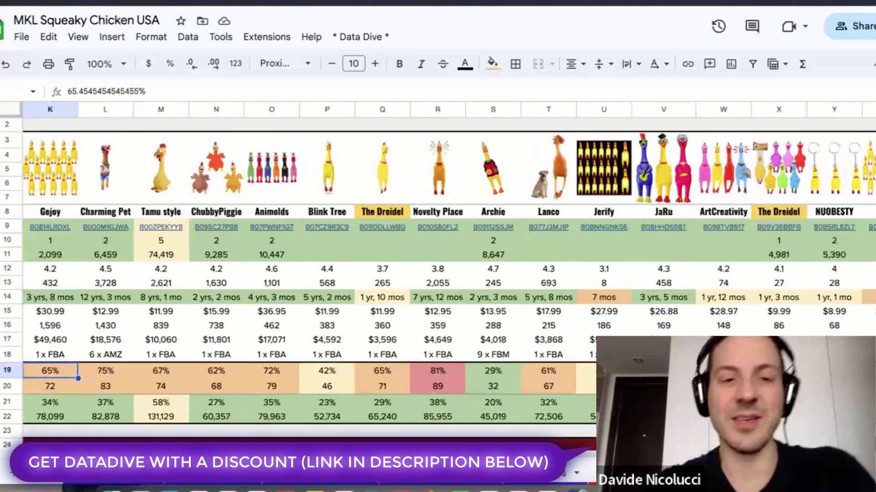
Examine the percentage of page-one keywords for each competitor from Gejoy to Lanco
key("Right")
key("Right")
key("Right")
key("Right")
key("Right")
key("Right")
key("Right")
key("Right")
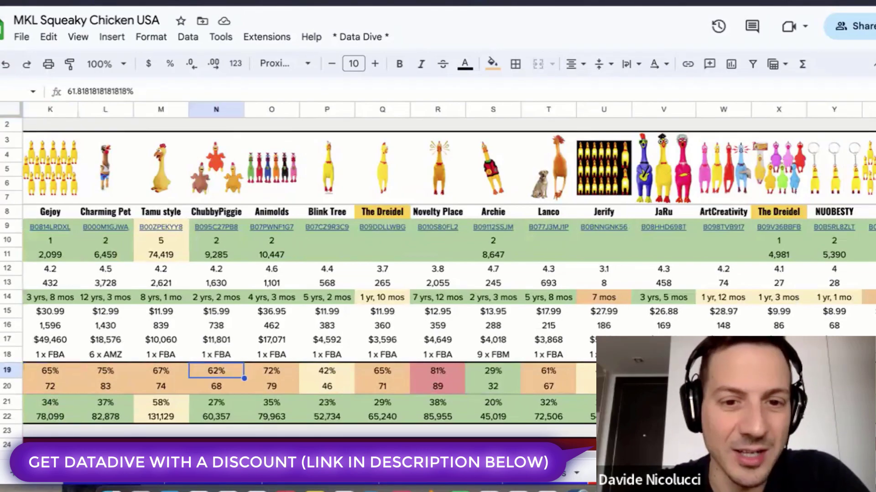
key("Right")
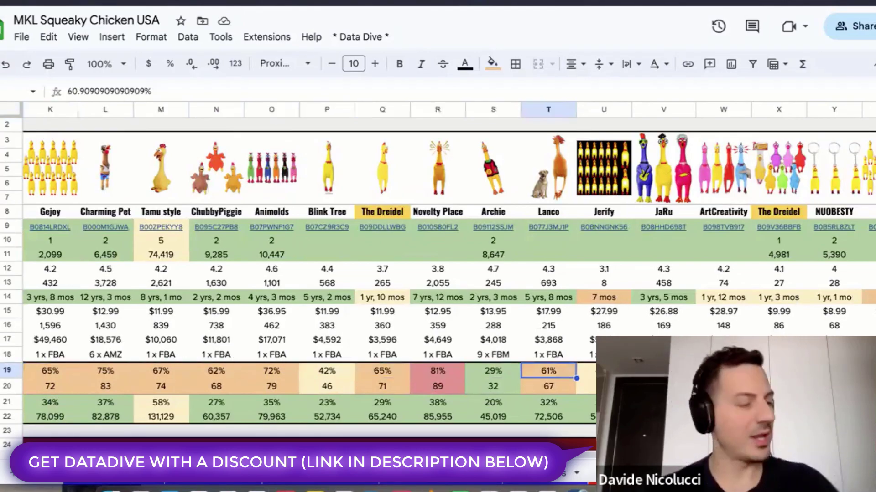
left_click(532, 102)
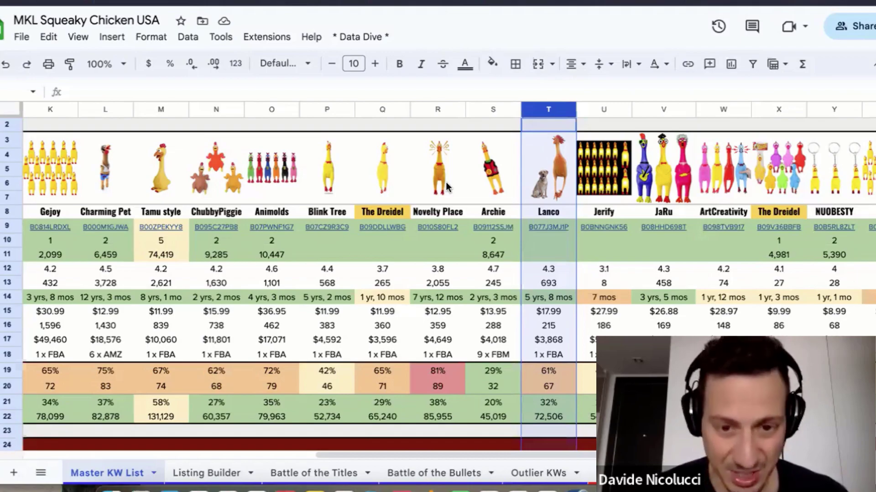
key("XF86MonBrightnessUp")
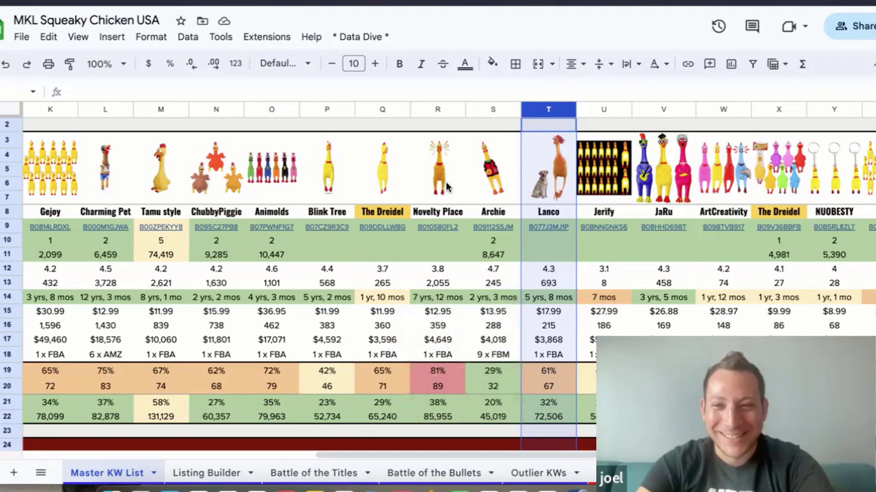
key("F2")
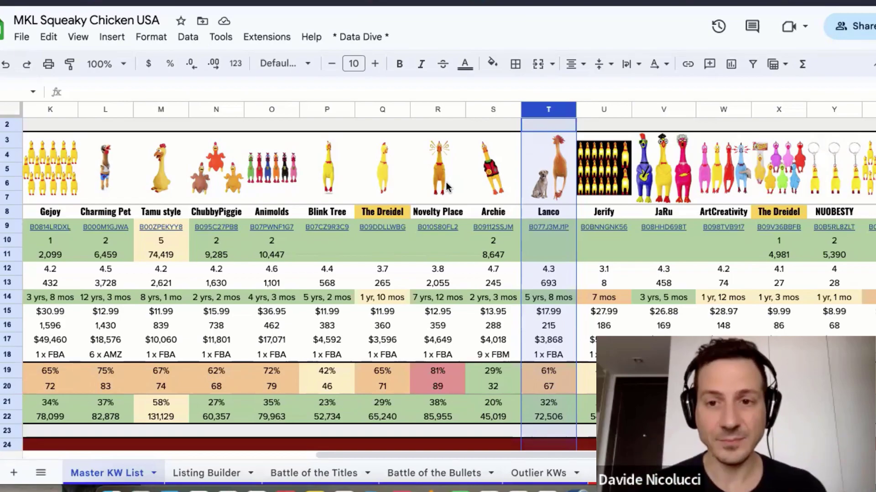
key("Left")
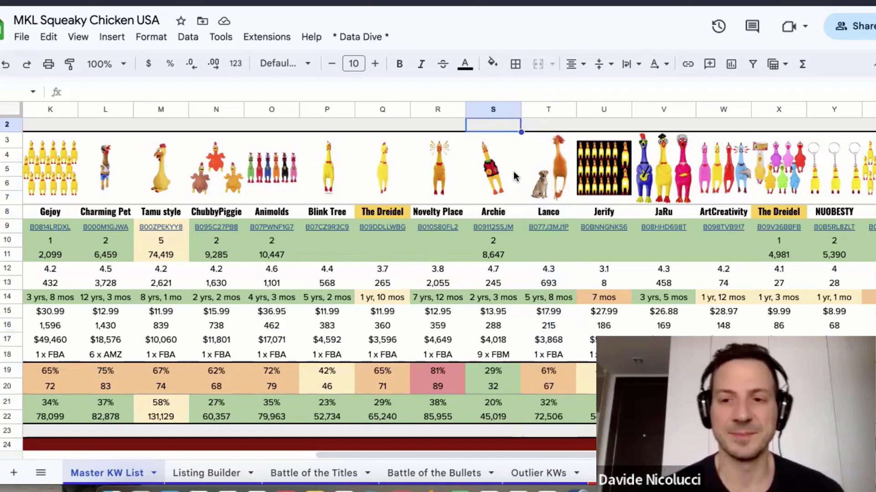
Look back across the competitors' product images to the POPLAY column and its brand row
key("Down")
key("Left")
key("Left")
key("Left")
key("Left")
key("Left")
key("Left")
key("Left")
key("Left")
key("Left")
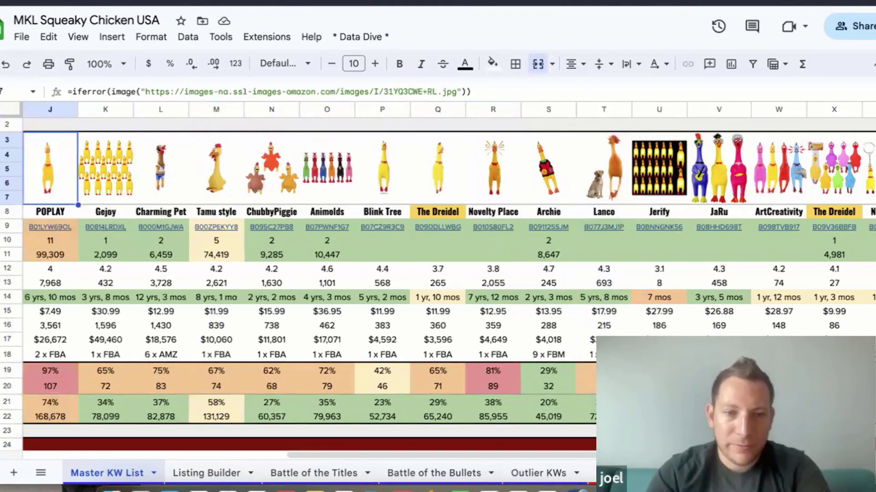
key("Down")
key("Down")
key("Down")
key("Down")
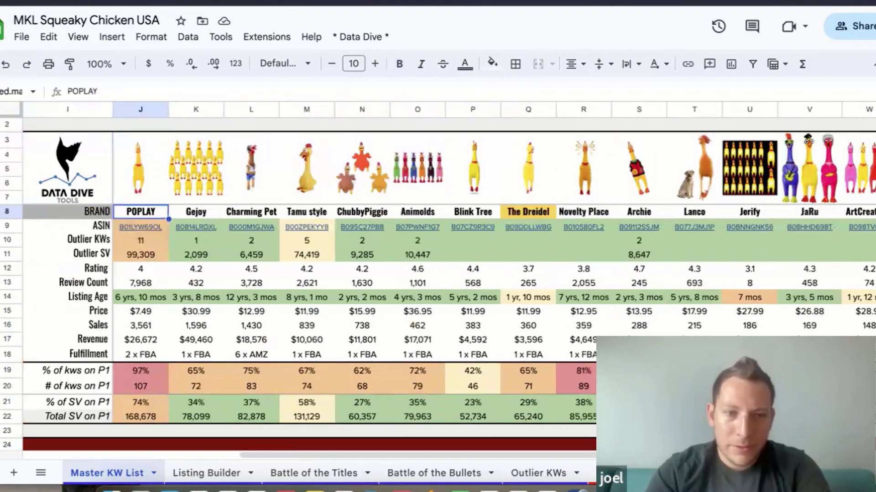
key("Up")
key("Up")
key("Up")
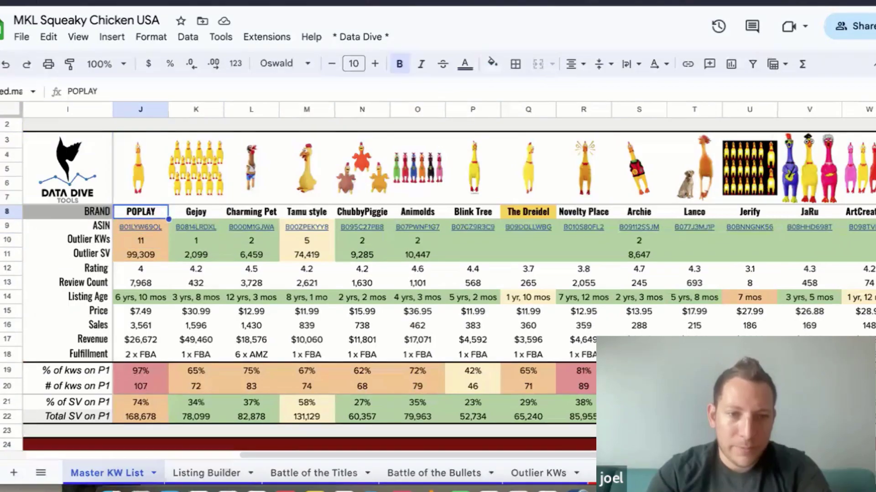
Compare the product ratings of the competitors from POPLAY to Honoson
key("Down")
key("Down")
key("Down")
key("Down")
key("Down")
key("Down")
key("Up")
key("Up")
key("Right")
key("Right")
key("Right")
key("Right")
key("Right")
key("Right")
key("Right")
key("Right")
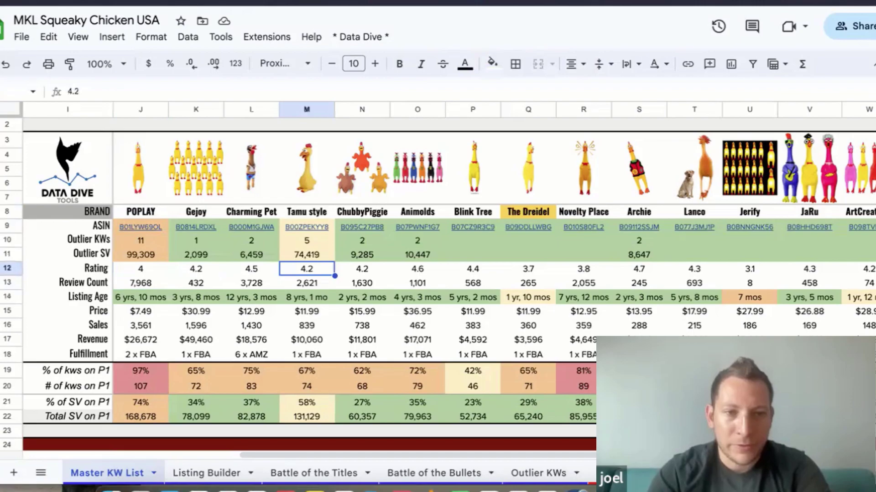
key("Right")
key("Right")
key("Right")
key("Right")
key("Right")
key("Right")
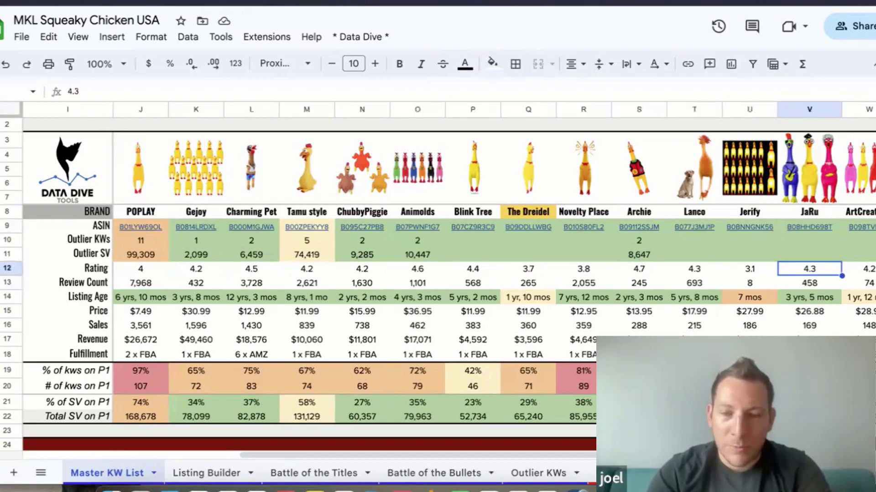
key("Right")
key("Right")
key("Right")
key("Right")
key("Right")
key("Right")
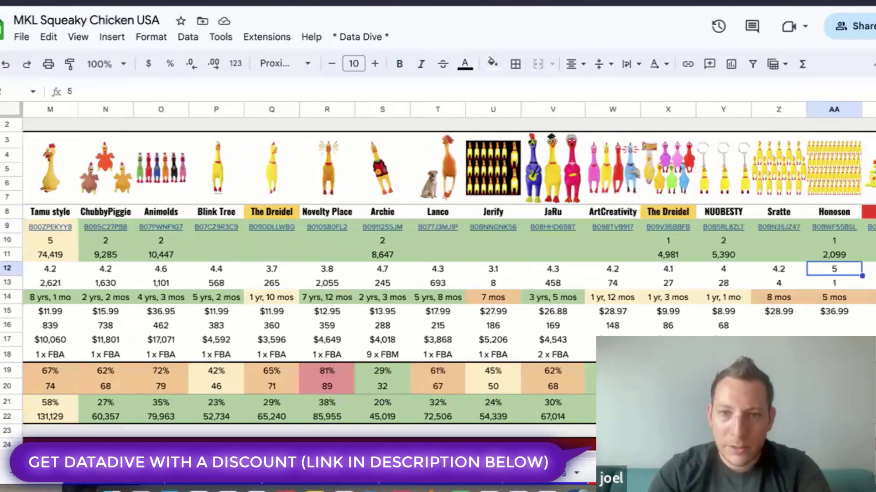
Review the competitor ratings in reverse from Honoson back to the Opportunity Evaluation summary
key("Left")
key("Left")
key("Left")
key("Left")
key("Left")
key("Left")
key("Left")
key("Left")
key("Left")
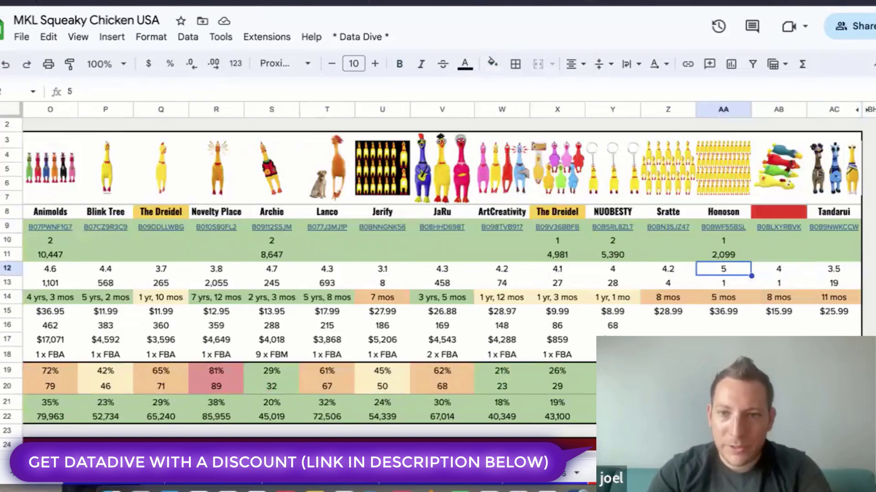
key("Left")
key("Left")
key("Left")
key("Left")
key("Left")
key("Left")
key("Left")
key("Left")
key("Left")
key("Left")
key("Left")
key("Left")
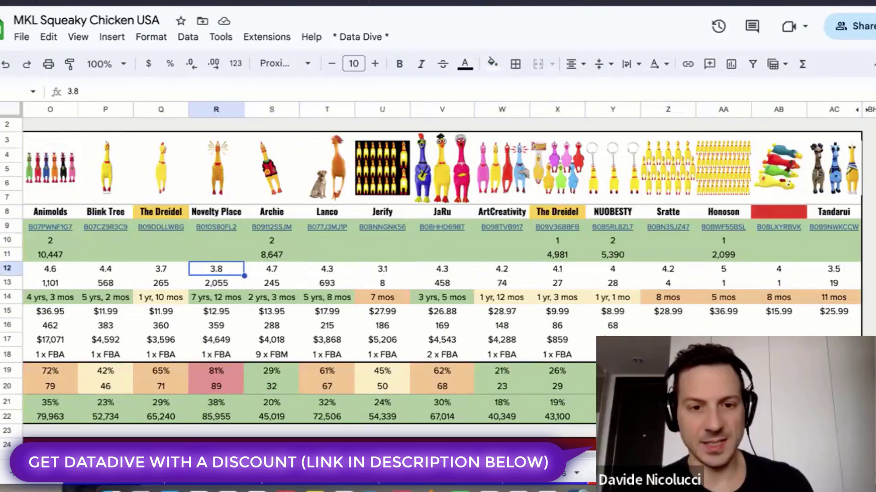
key("Left")
key("Left")
key("Left")
key("Left")
key("Left")
key("Left")
key("Left")
key("Left")
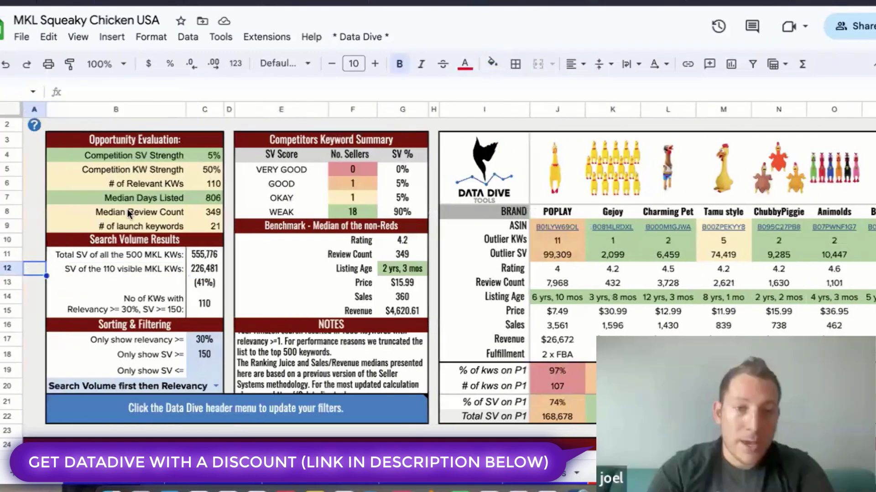
Examine the outlier and highest-volume keywords in the keyword list, from chicken toys to rubber chickens that squeak
scroll(127, 209, "down", 3)
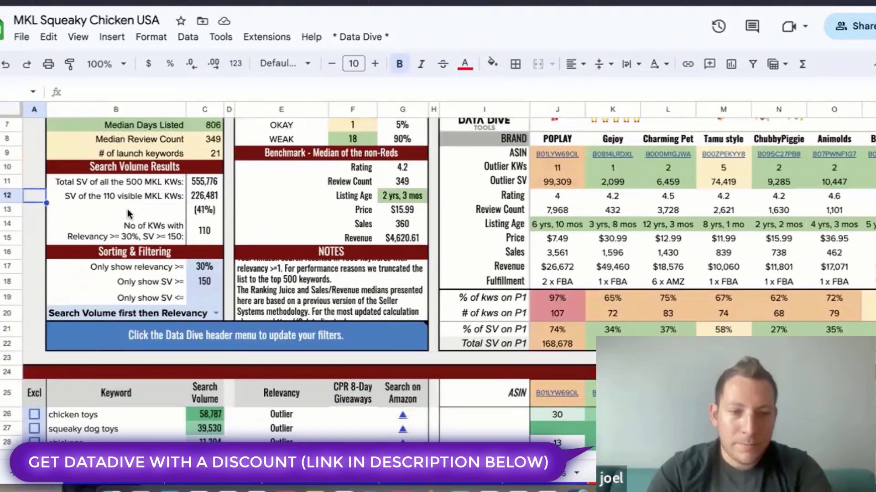
scroll(127, 209, "down", 3)
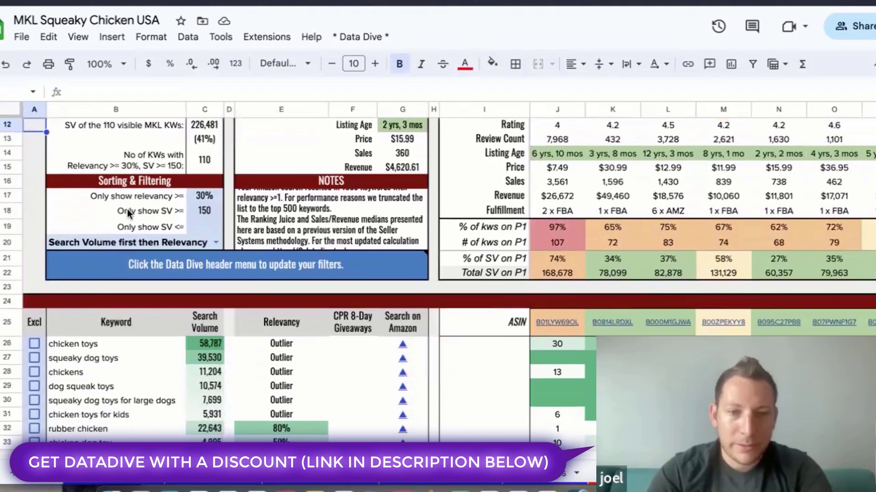
scroll(127, 211, "down", 1)
left_click(101, 314)
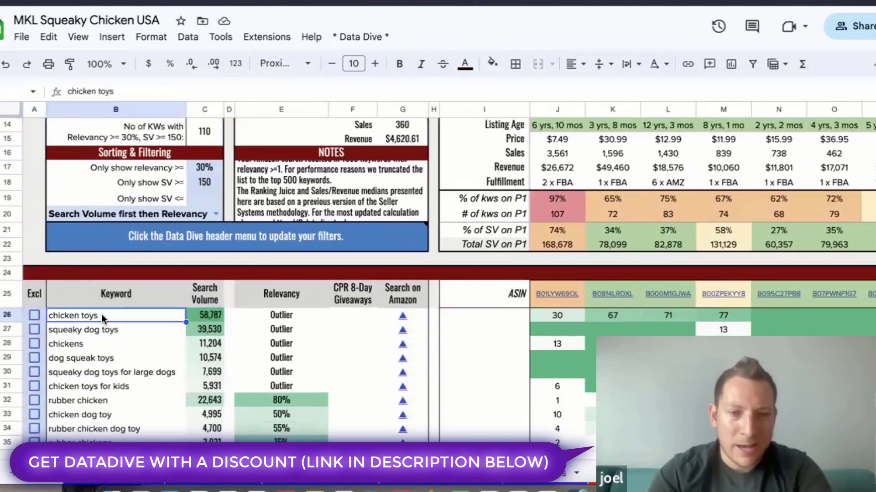
key("Down")
key("Down")
key("Down")
key("Down")
key("Down")
key("Down")
key("Down")
key("Down")
key("Down")
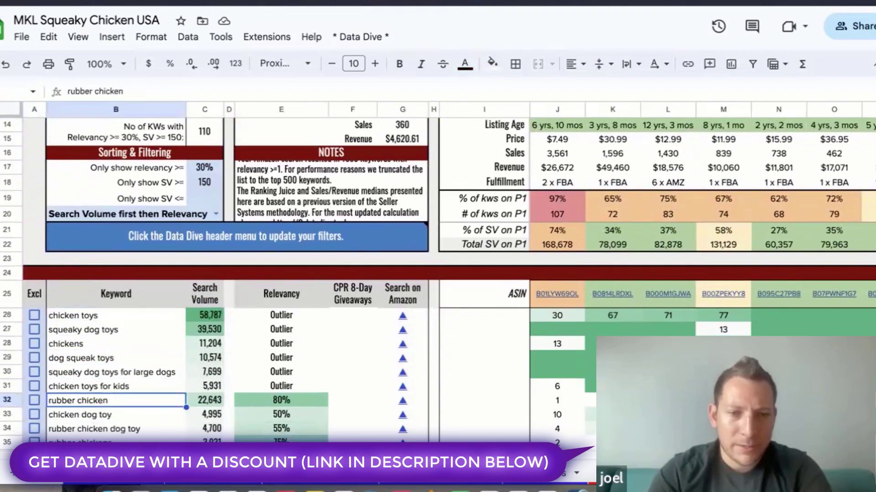
key("Down")
key("Down")
key("Up")
key("Up")
key("Up")
key("Up")
key("Up")
key("Down")
key("Down")
key("Down")
key("Down")
key("Down")
key("Down")
key("Down")
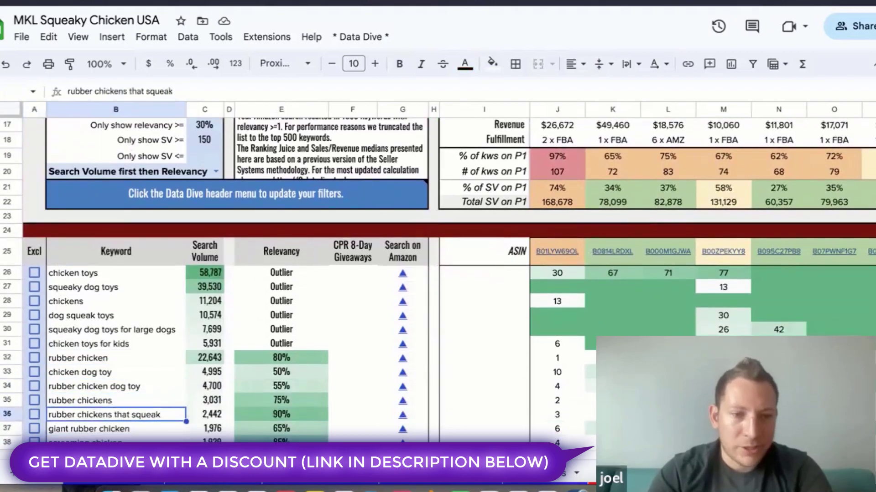
Read through the mid-list keywords with their search volume and relevancy, down to large rubber chicken screaming toy
key("Down")
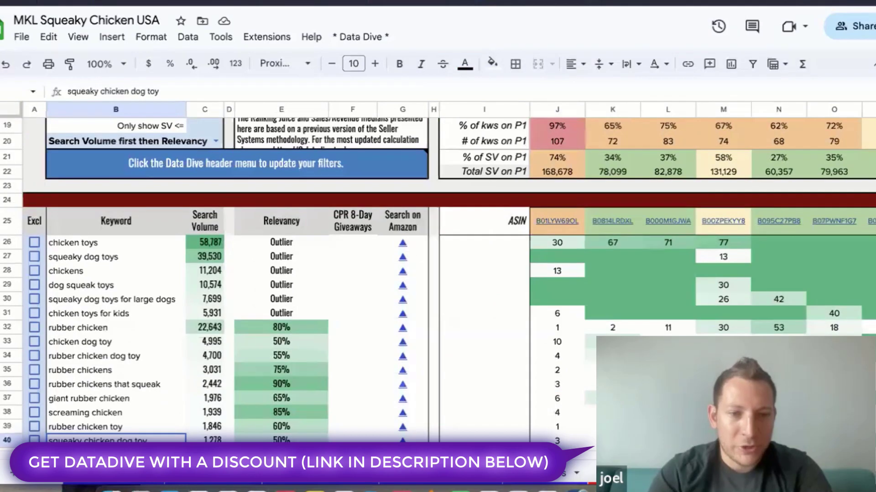
key("Down")
key("Down")
key("Up")
key("Up")
key("Up")
key("Up")
key("Down")
key("Down")
key("Down")
key("Down")
key("Down")
key("Down")
key("Down")
key("Down")
key("Down")
key("Down")
key("Down")
key("Down")
key("Down")
key("Down")
key("Down")
key("Down")
key("Down")
key("Down")
key("Down")
key("Down")
key("Down")
key("Down")
key("Down")
key("Down")
key("Down")
key("Down")
key("Down")
key("Down")
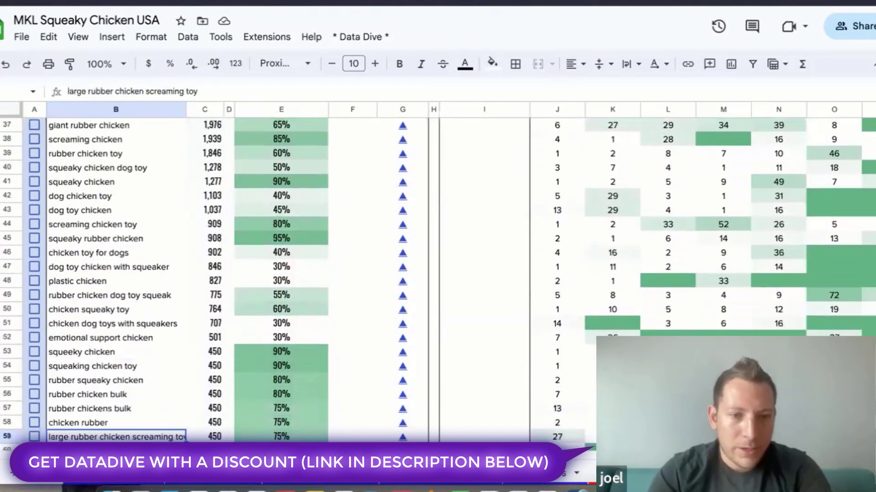
Scan the remaining keywords down to chicken scream and return to the outlier keywords and filter settings
scroll(116, 254, "down", 5)
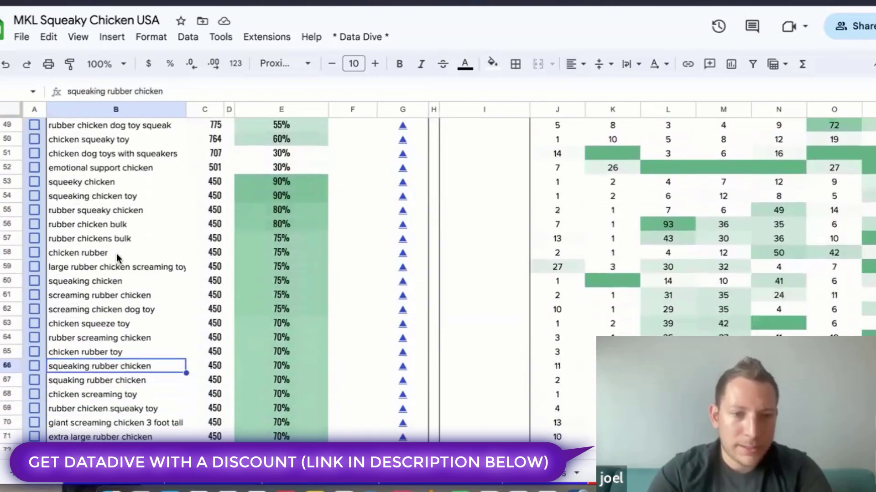
scroll(117, 254, "down", 10)
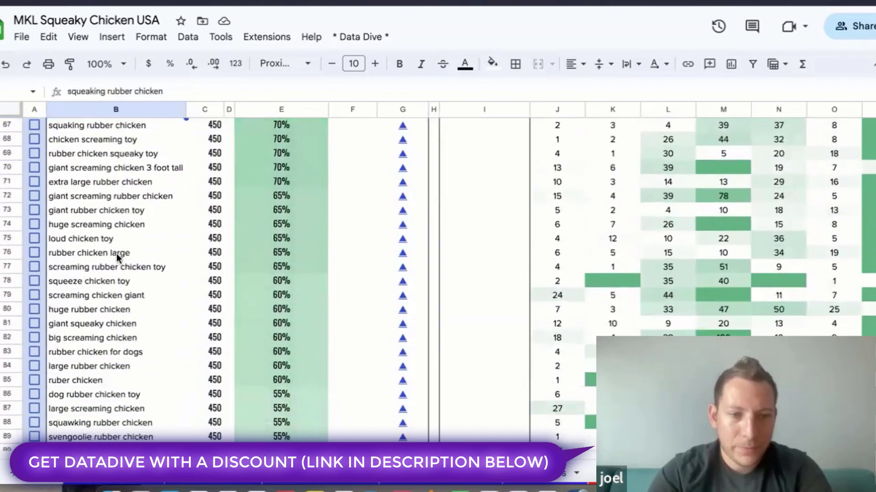
scroll(116, 253, "down", 14)
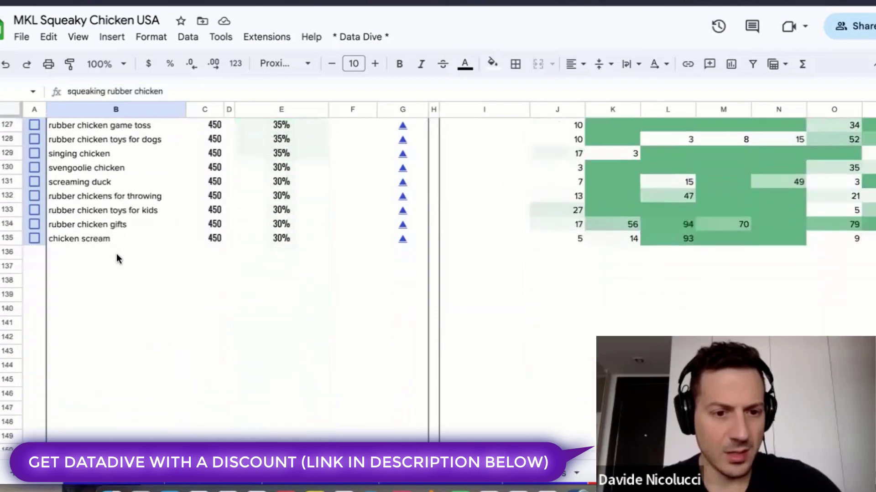
scroll(135, 237, "up", 20)
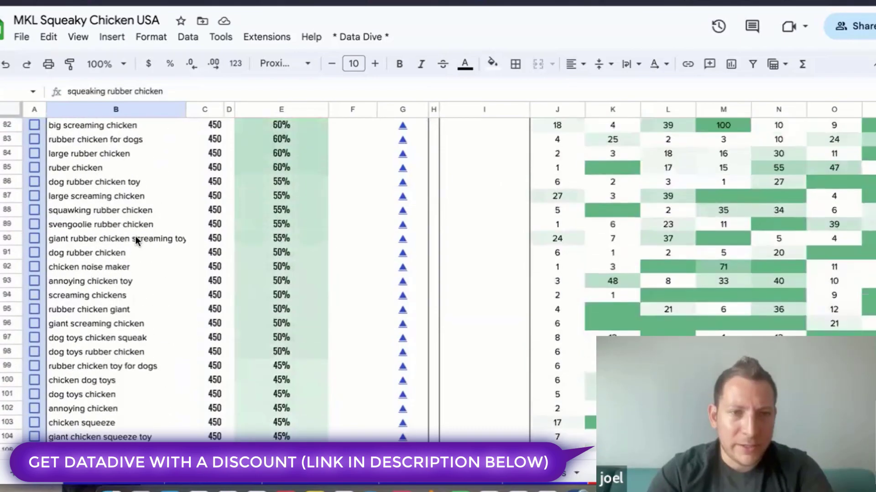
scroll(135, 236, "up", 18)
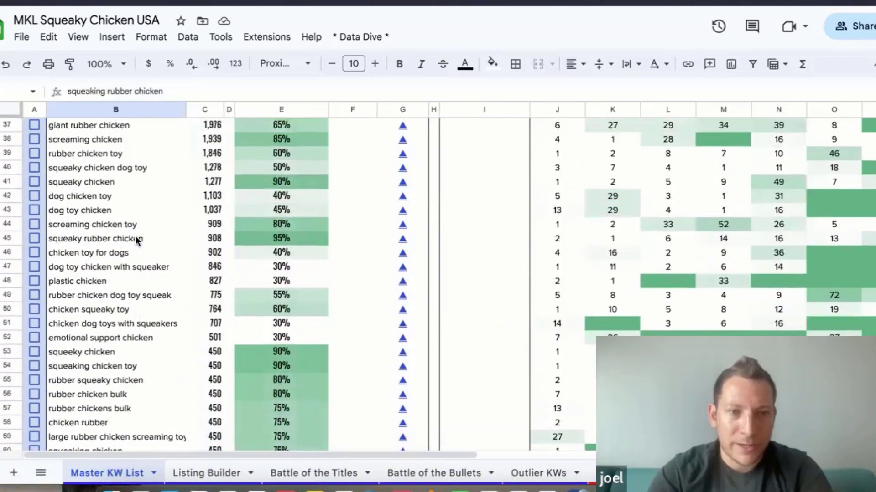
scroll(135, 237, "down", 7)
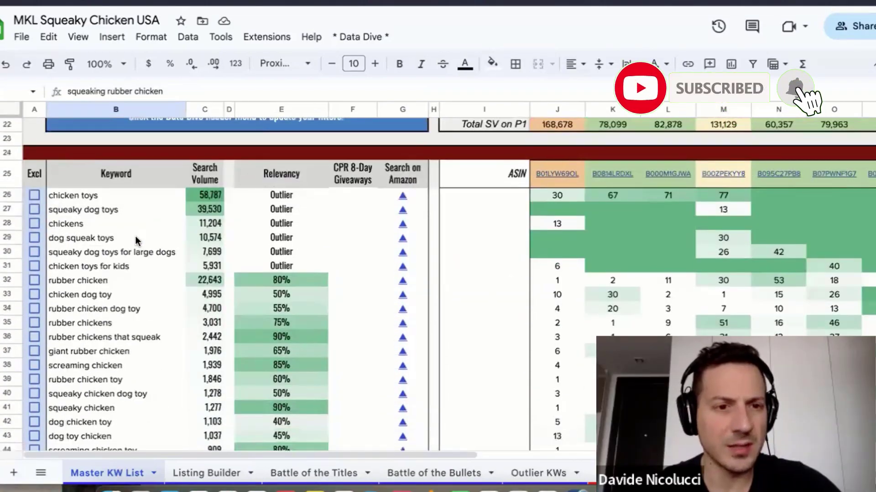
scroll(135, 236, "down", 1)
scroll(134, 236, "down", 1)
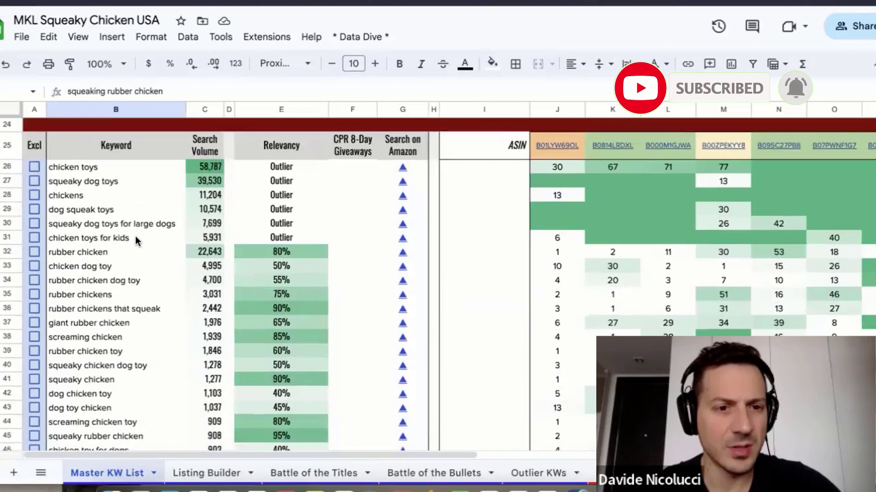
scroll(135, 237, "up", 2)
scroll(135, 236, "up", 3)
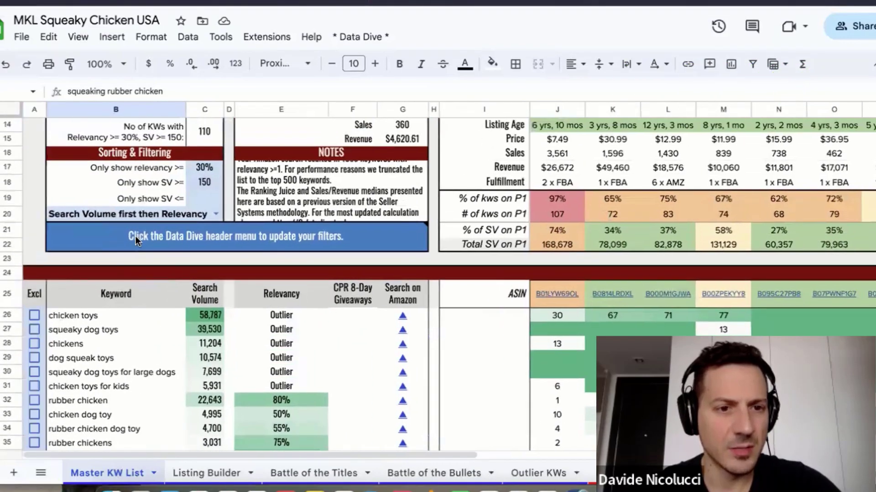
Review the low-volume keywords beside the exclusion phrase list, from mini rubber chicken to rubber turkey toy
scroll(135, 236, "up", 3)
left_click(210, 198)
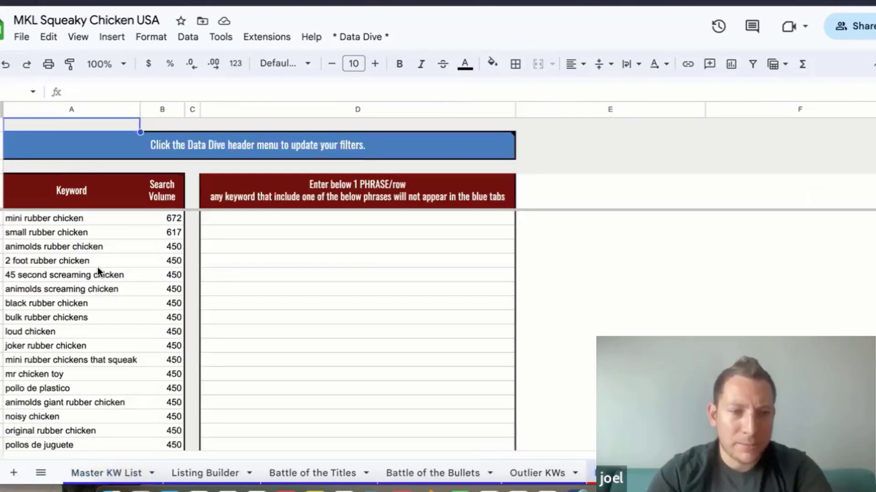
scroll(98, 270, "down", 1)
scroll(97, 269, "down", 2)
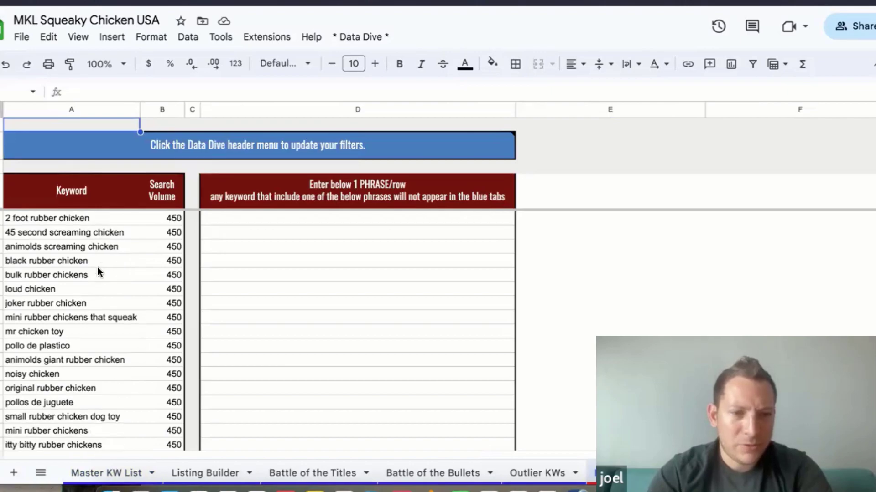
scroll(97, 273, "down", 1)
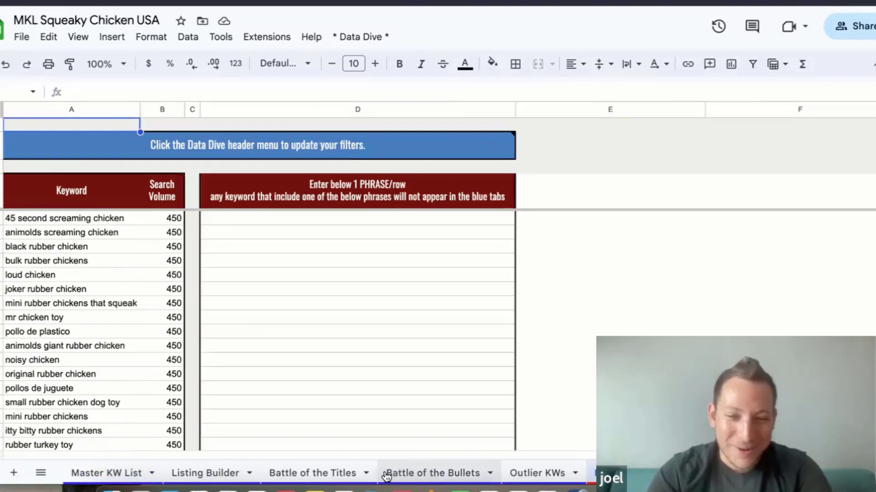
Include the keyword dog squeaky toys in the outlier keywords selection
left_click(339, 467)
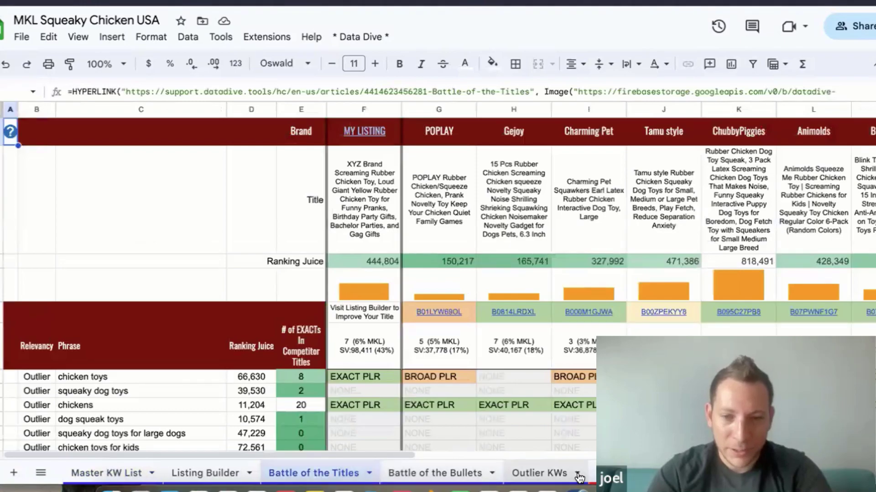
left_click(557, 477)
scroll(181, 273, "down", 5)
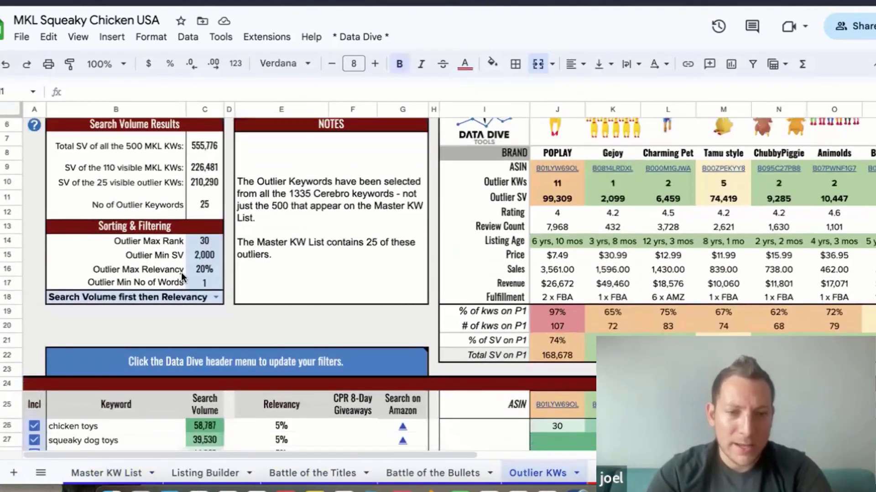
scroll(182, 273, "down", 1)
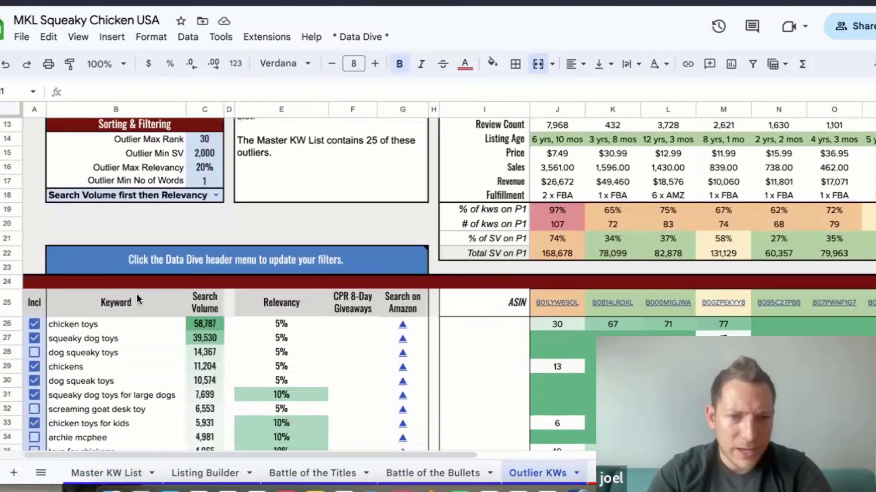
scroll(135, 298, "down", 1)
scroll(137, 299, "down", 1)
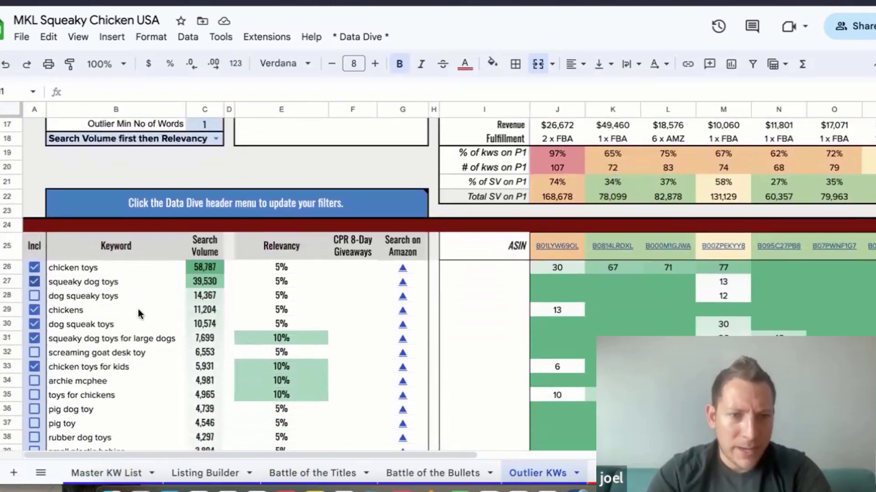
scroll(138, 309, "down", 1)
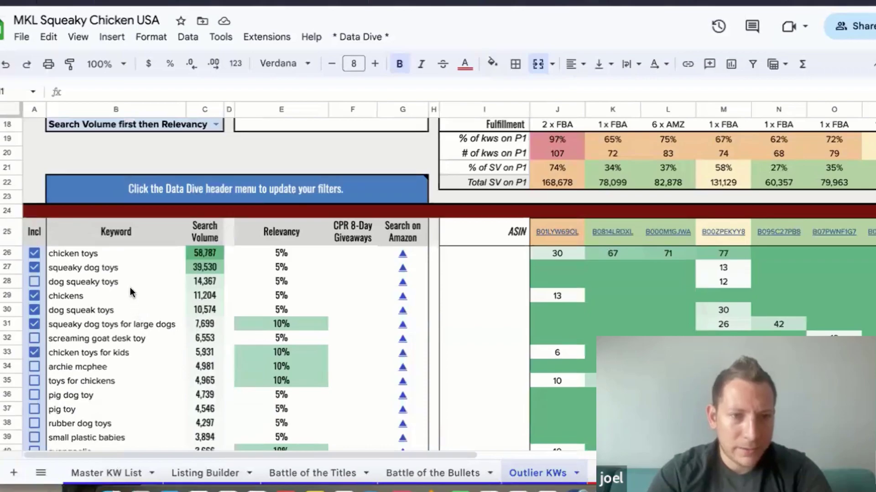
scroll(130, 292, "down", 1)
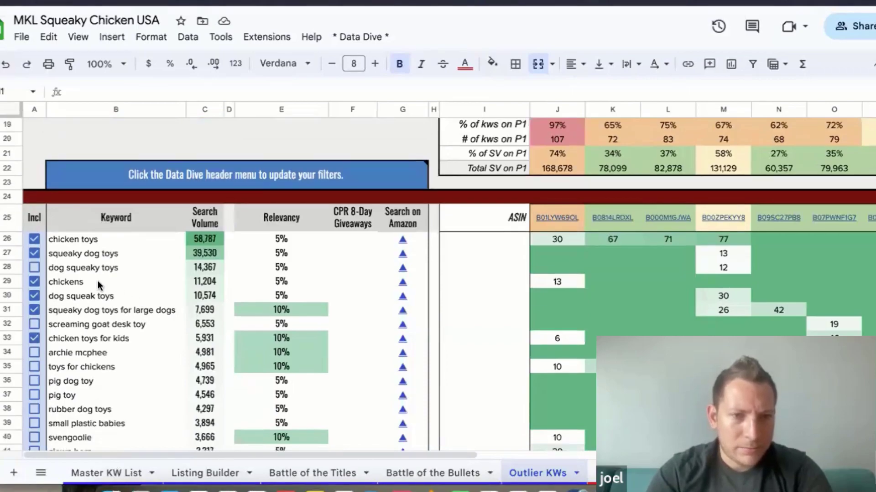
left_click(36, 267)
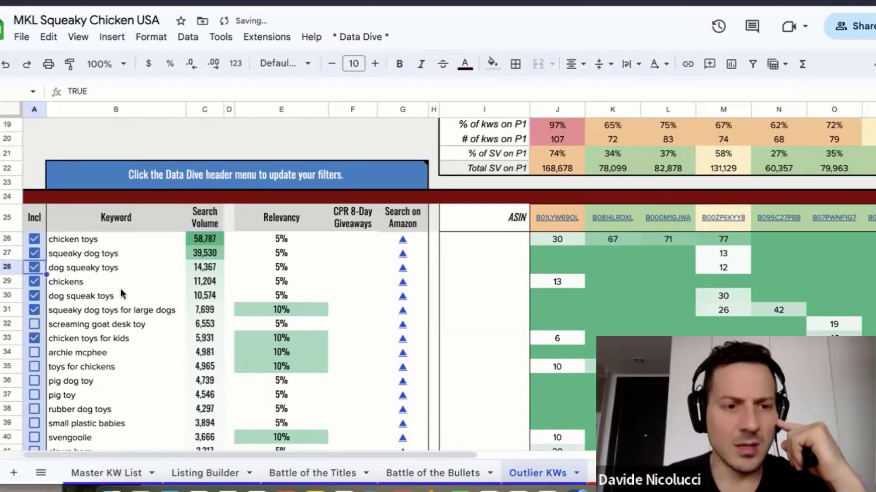
Read through the remaining outlier keywords past clown horn and return to the outlier filter settings
scroll(120, 290, "down", 2)
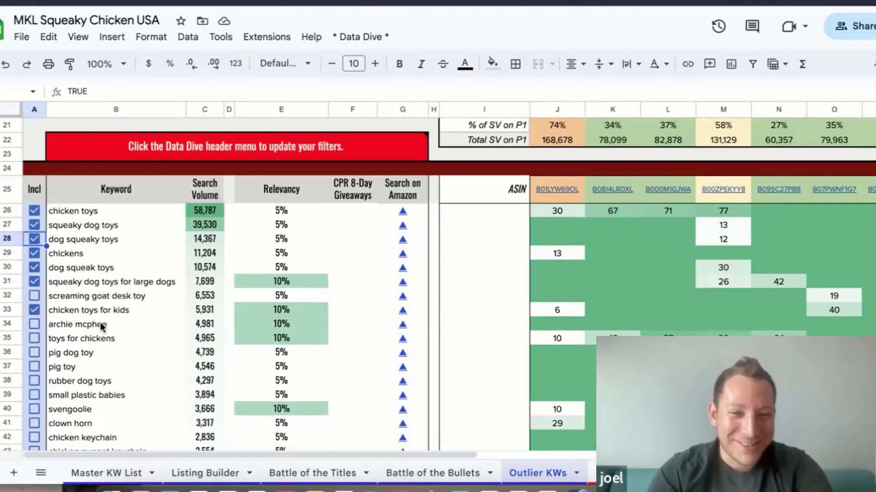
scroll(101, 325, "down", 1)
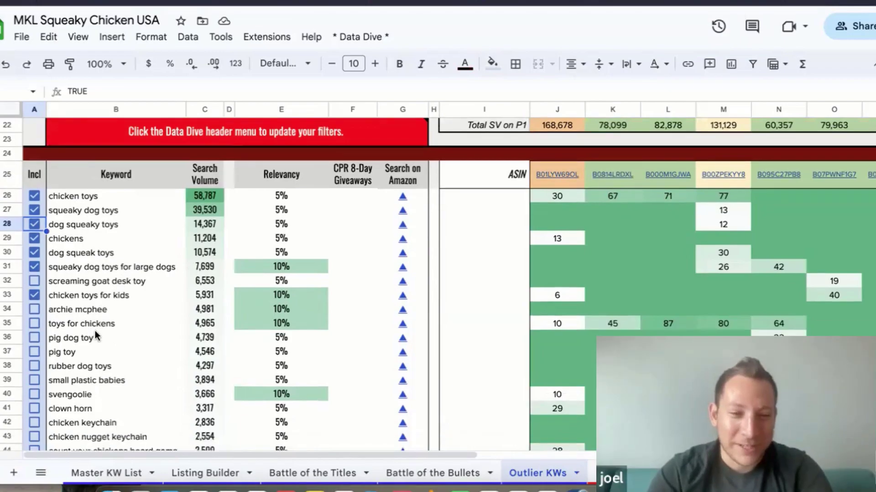
scroll(95, 333, "down", 5)
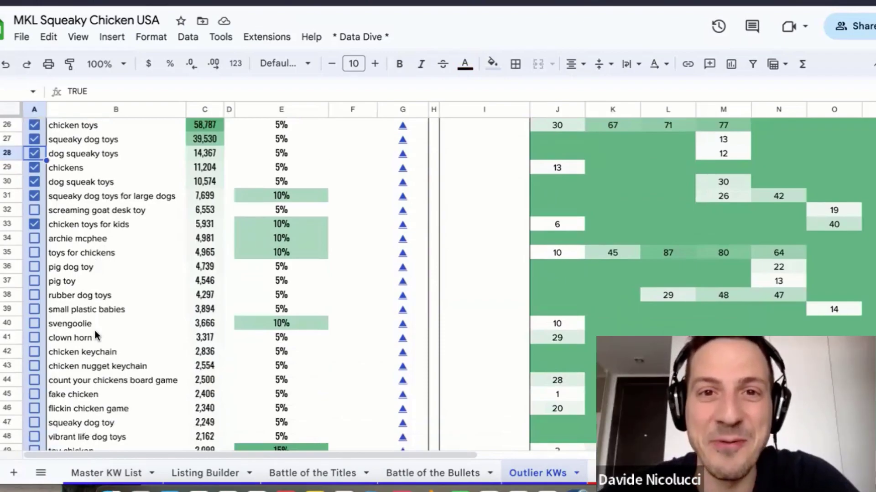
left_click(96, 334)
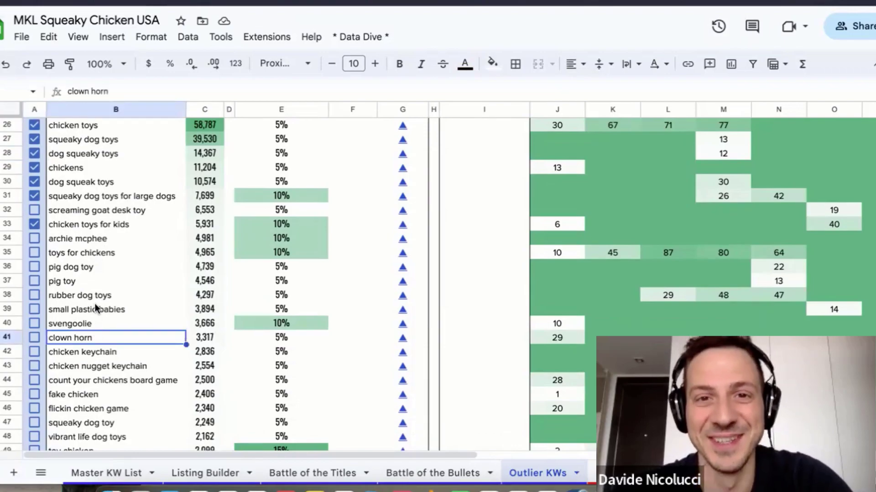
scroll(95, 305, "down", 1)
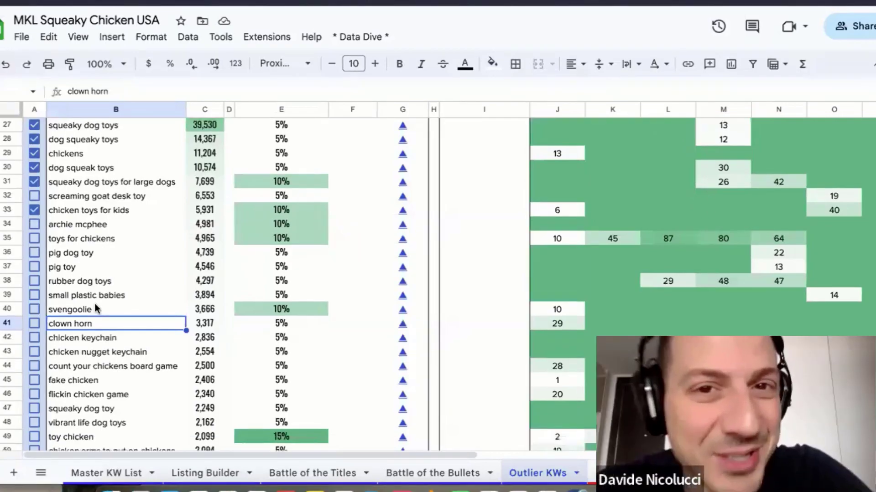
scroll(95, 305, "down", 2)
scroll(95, 308, "up", 1)
scroll(95, 308, "up", 5)
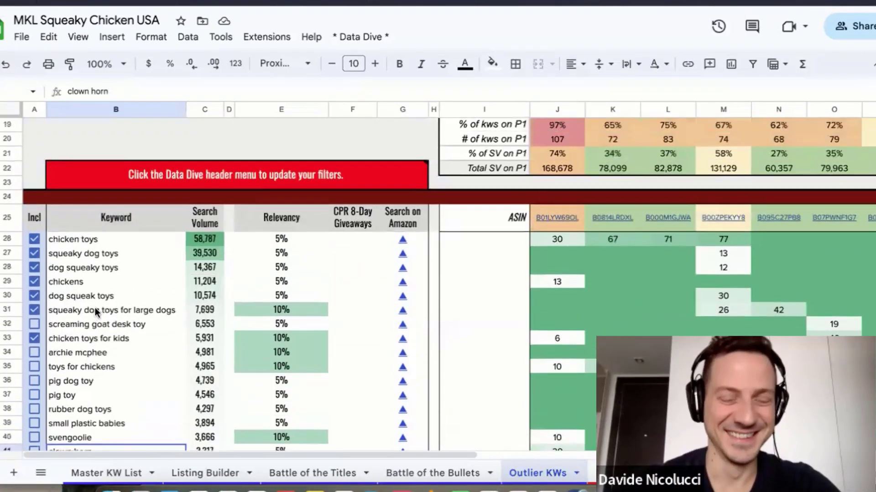
scroll(95, 307, "up", 4)
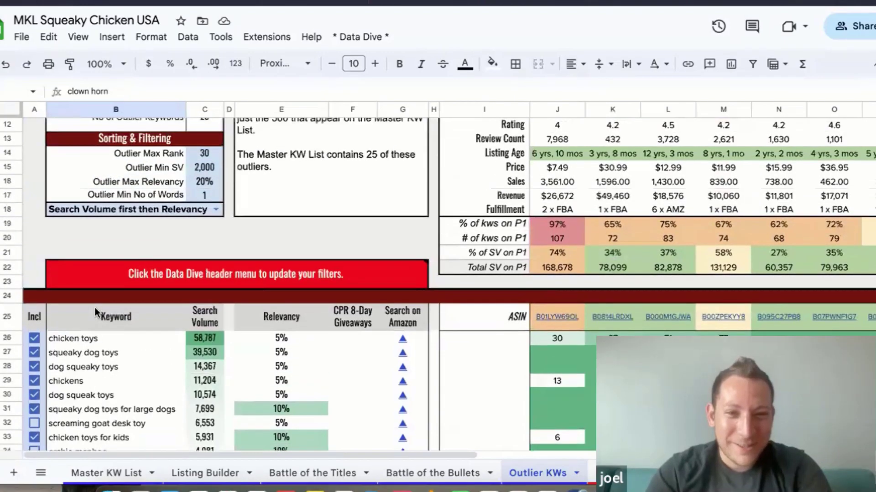
Update the outlier keyword list to apply the changed keyword selection
scroll(174, 255, "down", 4)
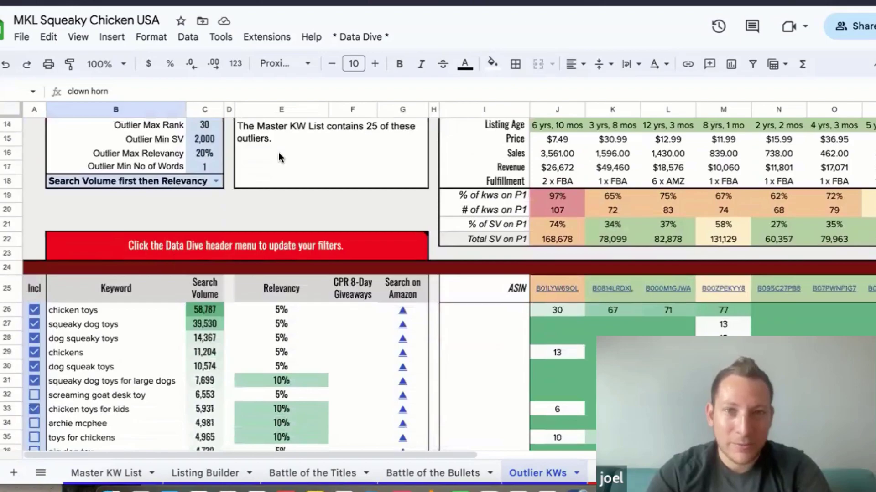
left_click(367, 37)
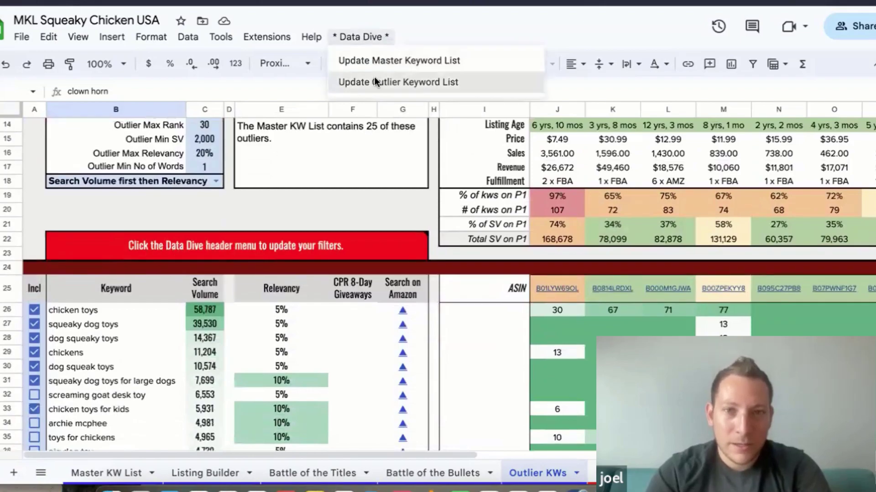
left_click(375, 82)
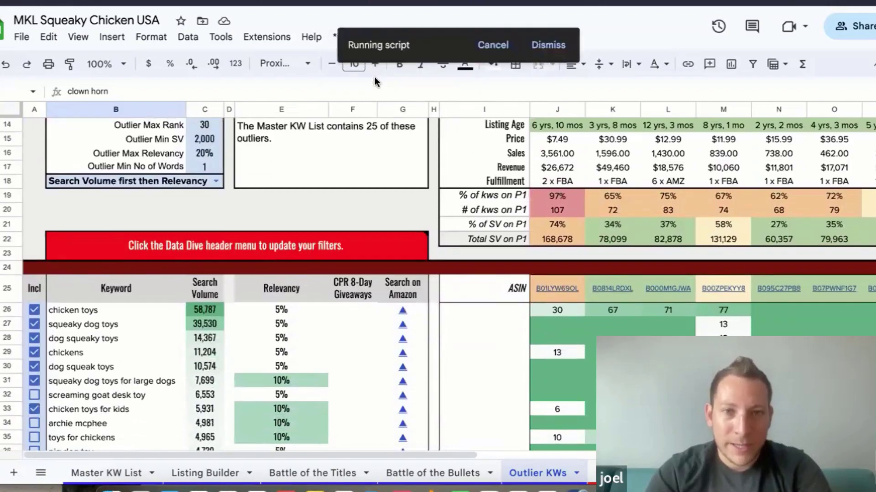
Locate dog squeaky toys in the Master KW List and check the surrounding outlier keywords from chicken toys to chicken toys for kids
left_click(118, 463)
left_click(96, 387)
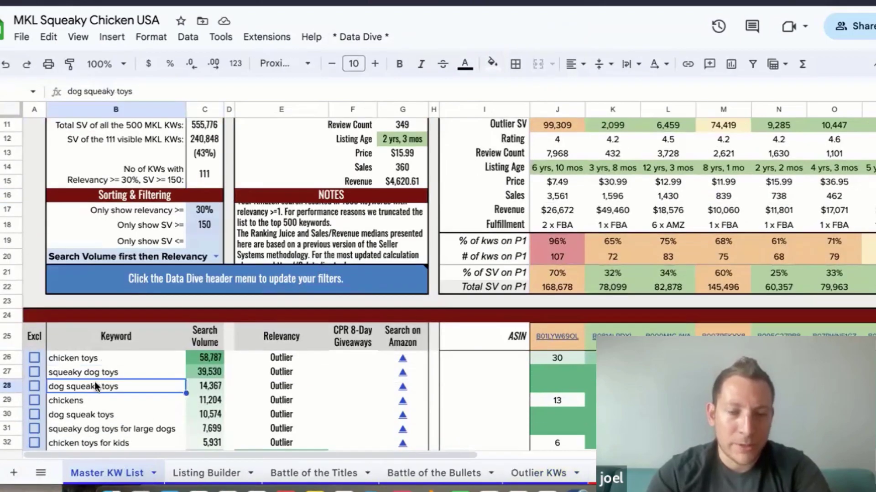
key("Down")
key("Down")
key("Down")
key("Down")
key("Down")
key("Up")
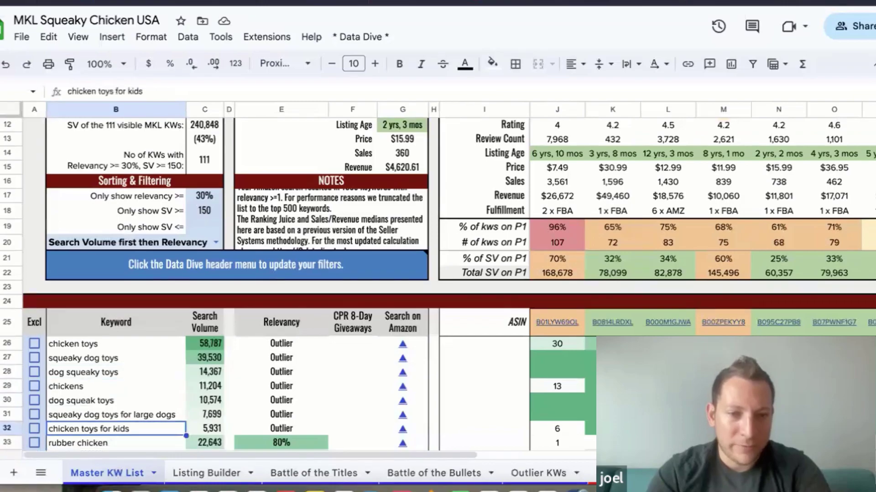
key("Up")
key("Up")
key("Up")
key("Up")
key("Up")
key("Down")
key("Up")
key("Down")
key("Down")
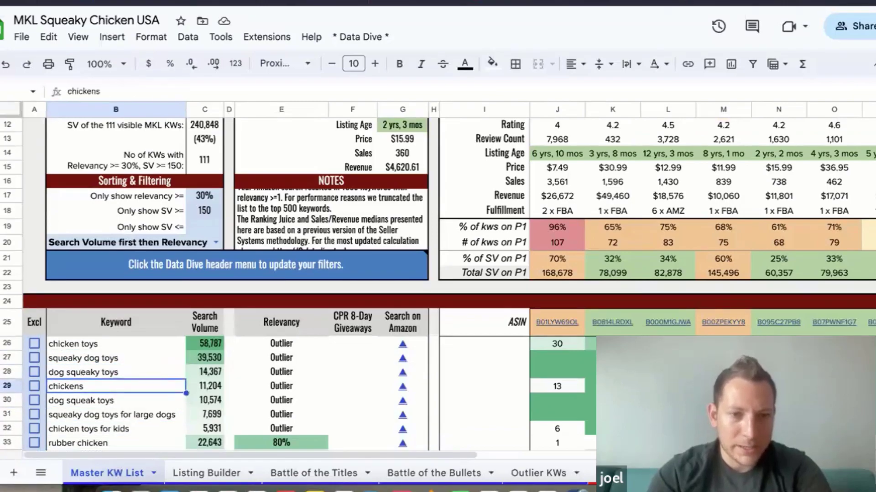
Read down the Master KW List from the outlier keywords through rubber chicken to squeaky chicken
key("Down")
key("Down")
key("Down")
key("Down")
key("Down")
key("Down")
key("Down")
key("Down")
key("Down")
key("Down")
key("Down")
key("Down")
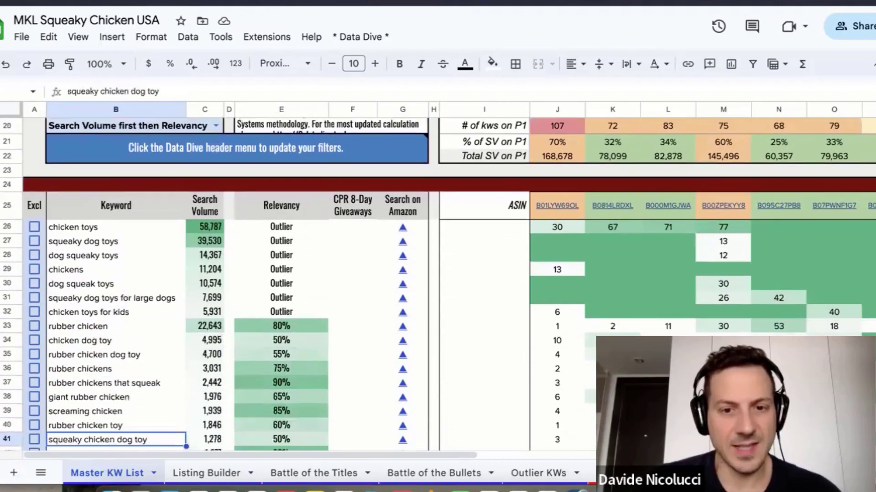
key("Down")
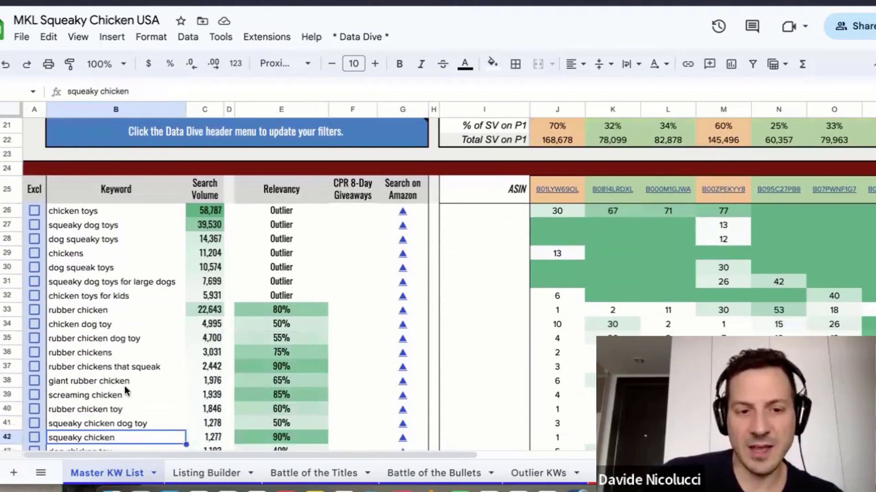
Examine the combined stats and the XYZ Brand title text in the Listing Builder
left_click(199, 468)
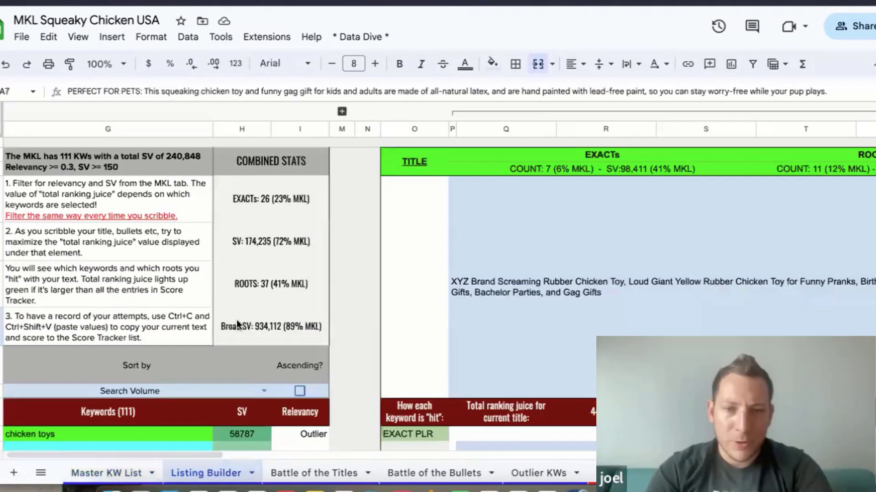
scroll(206, 302, "right", 5)
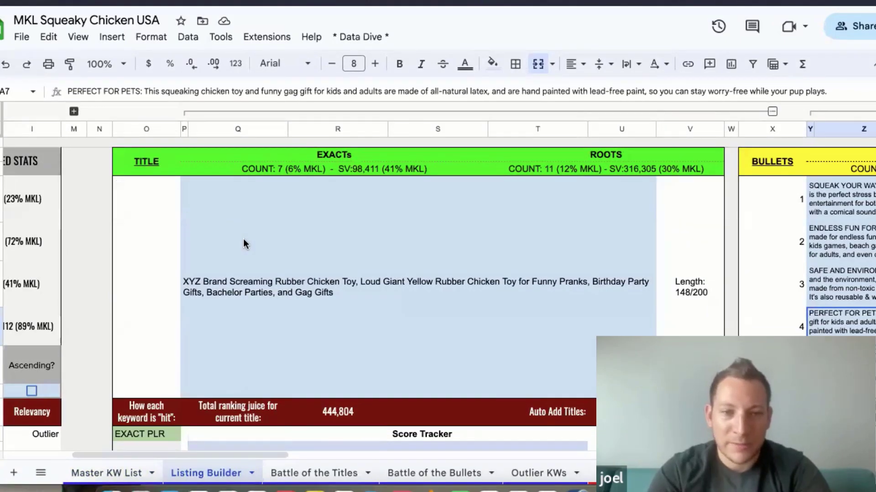
left_click(366, 247)
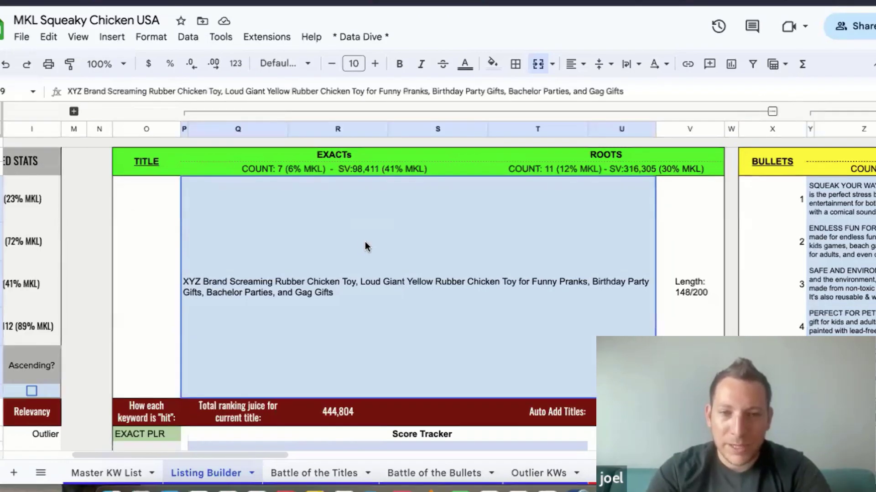
Compare title ranking juice in the Battle of the Titles, from MY LISTING across to The Dreidel Company
left_click(327, 466)
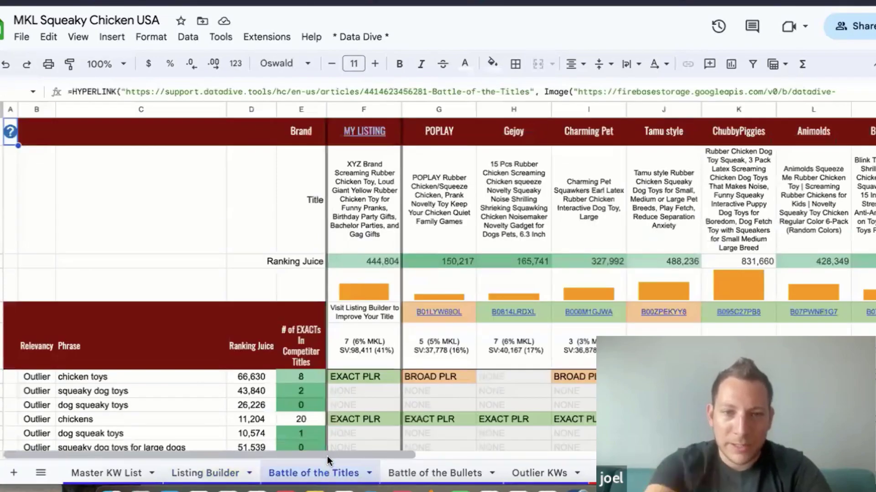
left_click(342, 261)
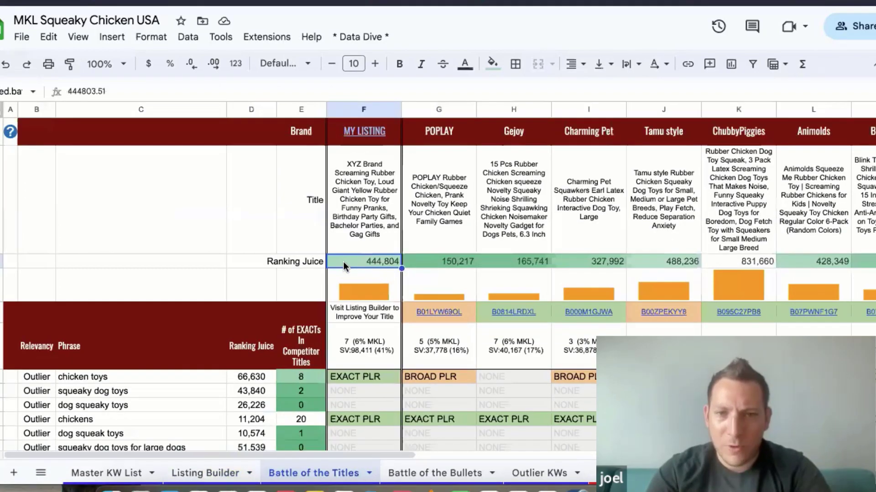
key("Right")
key("Right")
key("Right")
key("Right")
key("Right")
key("Right")
key("Right")
key("Right")
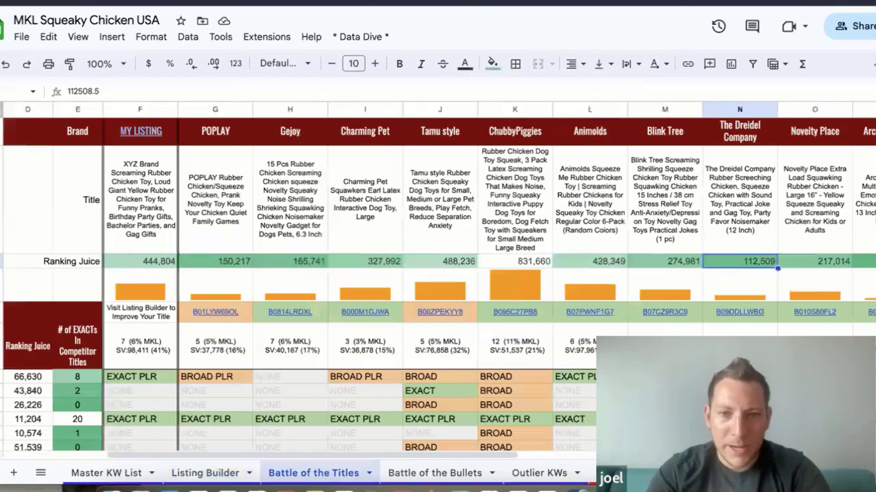
Recheck the ranking juice of the competitor titles around ChubbyPiggies, Animolds and Archie McPhee
key("Left")
key("Left")
key("Left")
key("Left")
key("Right")
key("Right")
key("Right")
key("Right")
key("Right")
key("Right")
key("Right")
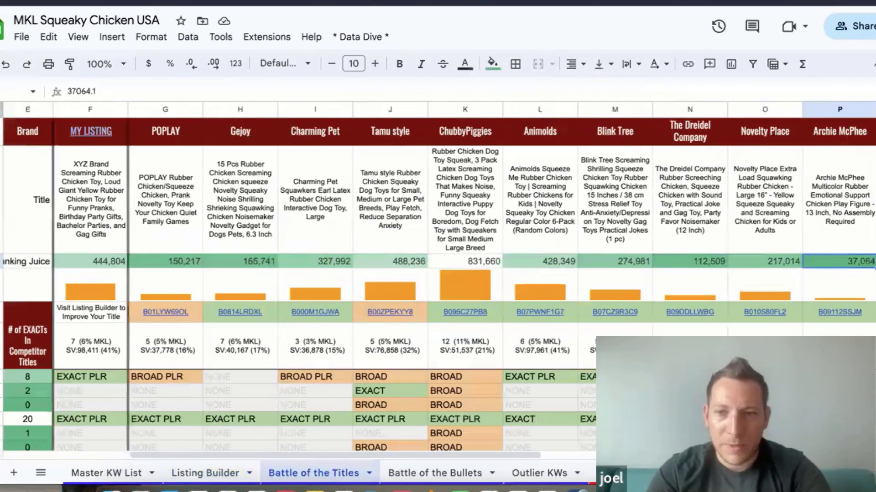
key("Left")
key("Left")
key("Left")
key("Left")
key("Left")
key("Left")
key("Left")
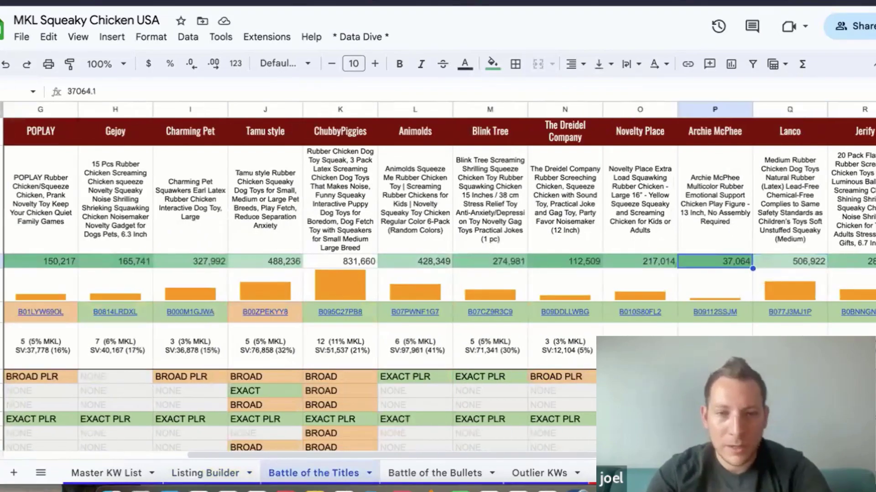
Continue comparing title ranking juice across Lanco, Jerify and JaRu to ArtCreativity
key("Right")
key("Right")
key("Right")
key("Right")
key("Right")
key("Right")
key("Right")
key("Right")
key("Right")
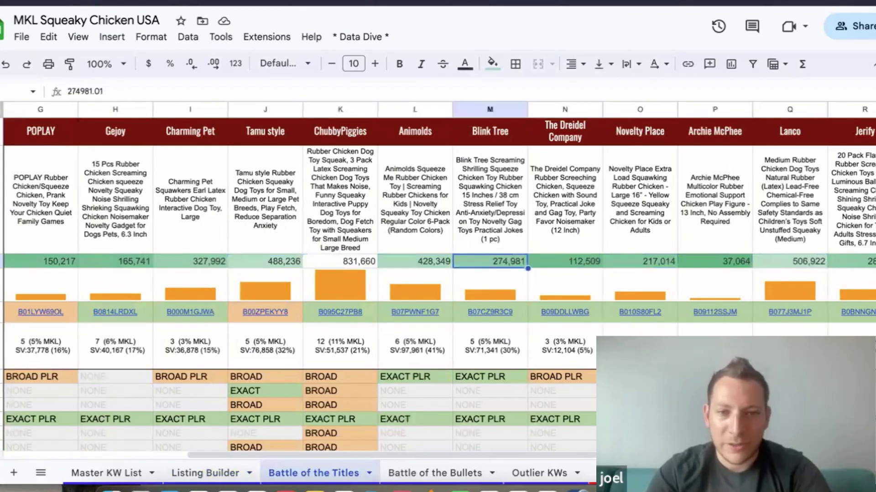
key("Right")
key("Right")
key("Right")
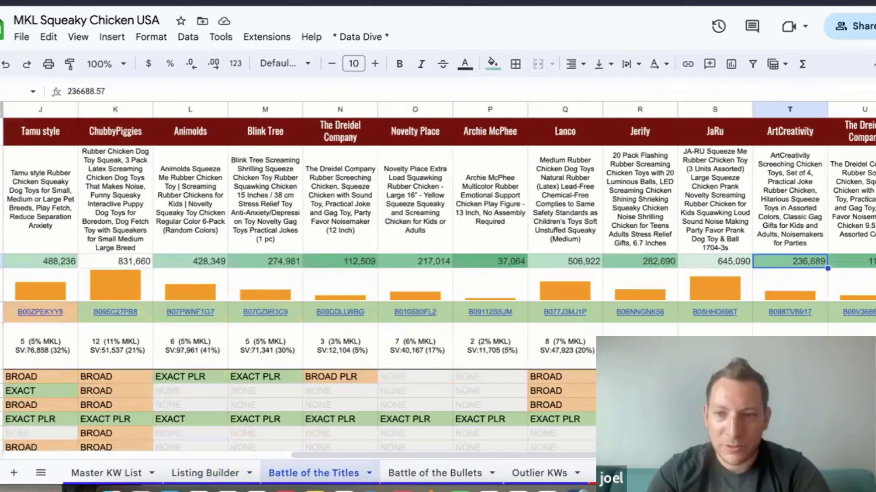
Compare title ranking juice across the remaining competitors from ArtCreativity to Tandarui
key("Right")
key("Right")
key("Right")
key("Right")
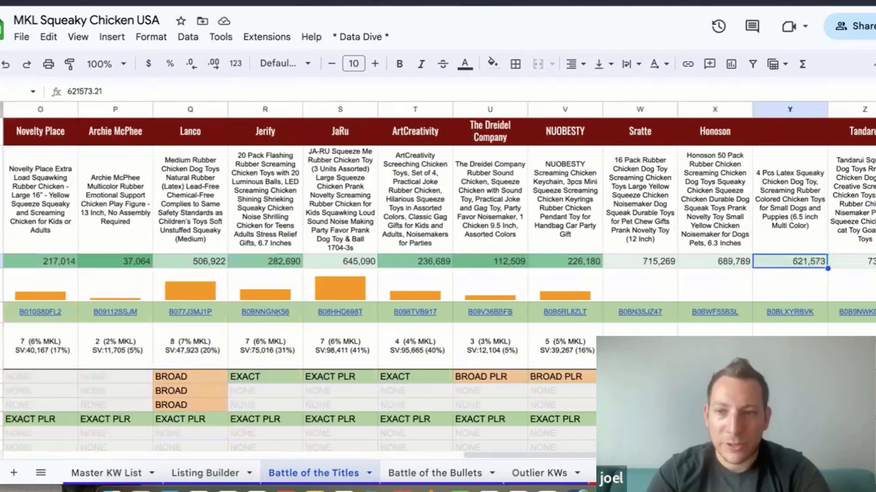
Review the ranking juice row back from Tandarui to MY LISTING, then select the outlier phrase "squeaky dog toys"
key("Left")
key("Left")
key("Left")
key("Left")
key("Left")
key("Left")
key("Left")
key("Left")
key("Left")
key("Left")
key("Left")
key("Left")
key("Left")
key("Left")
key("Left")
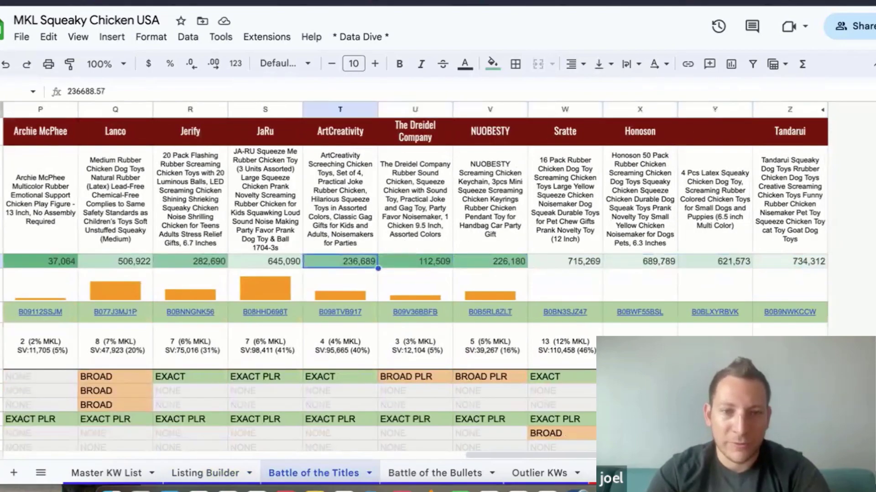
key("Left")
key("Left")
key("Left")
key("Left")
key("Left")
key("Left")
key("Left")
key("Left")
key("Left")
key("Left")
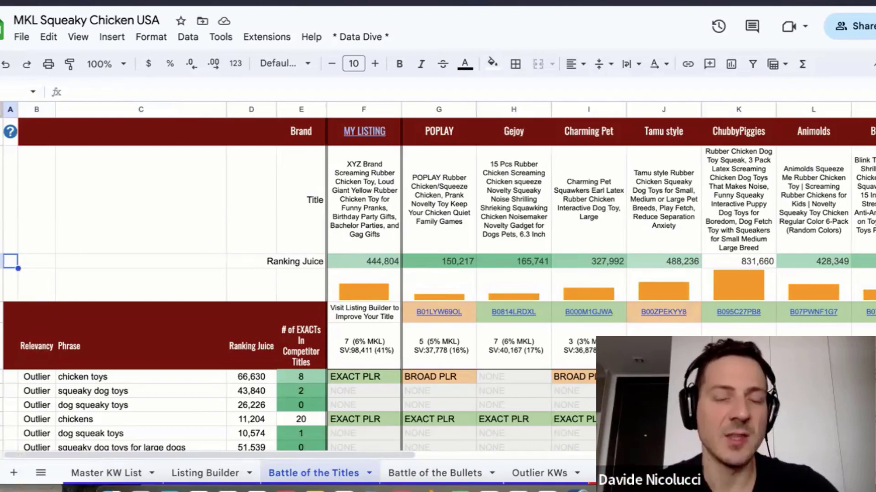
left_click(154, 392)
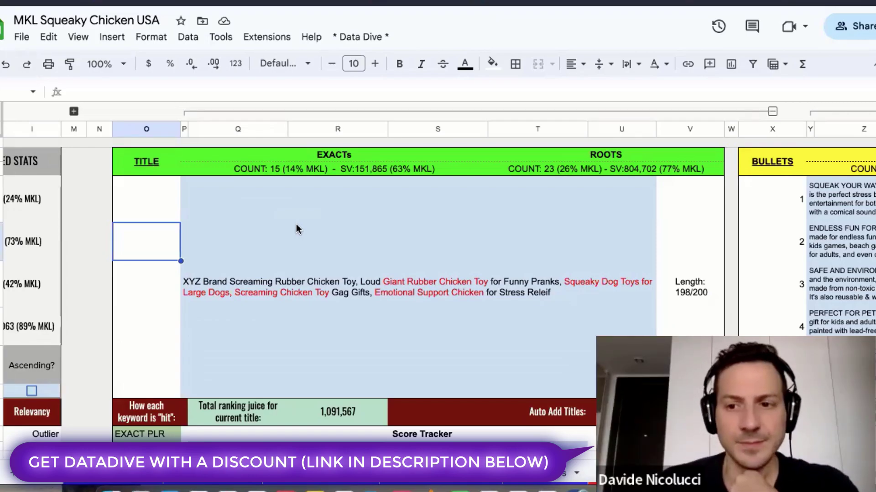
Compare the rewritten MY LISTING title's ranking juice in the Battle of the Titles with competitors from POPLAY to Blink Tree
left_click(314, 476)
scroll(373, 365, "up", 10)
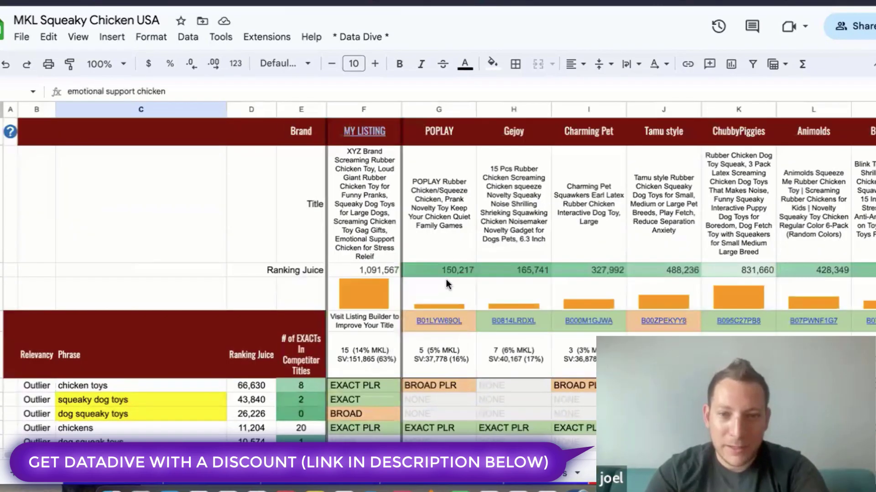
left_click(378, 272)
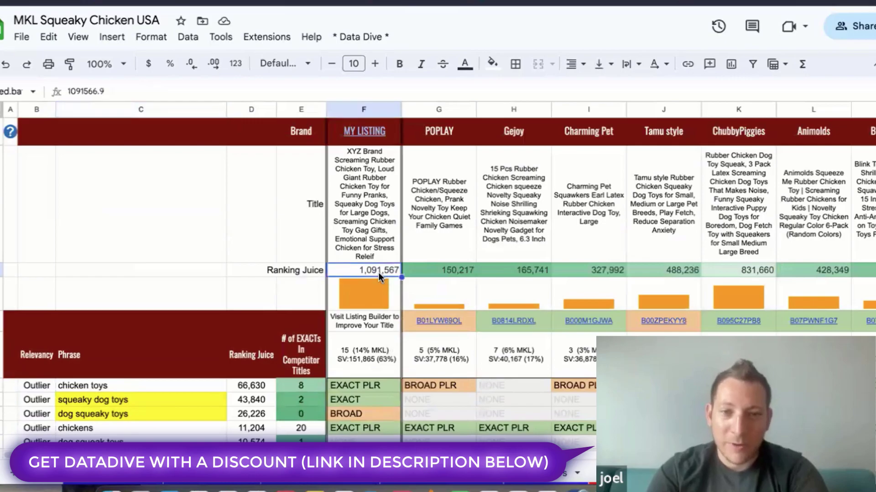
key("Right")
key("Right")
key("Right")
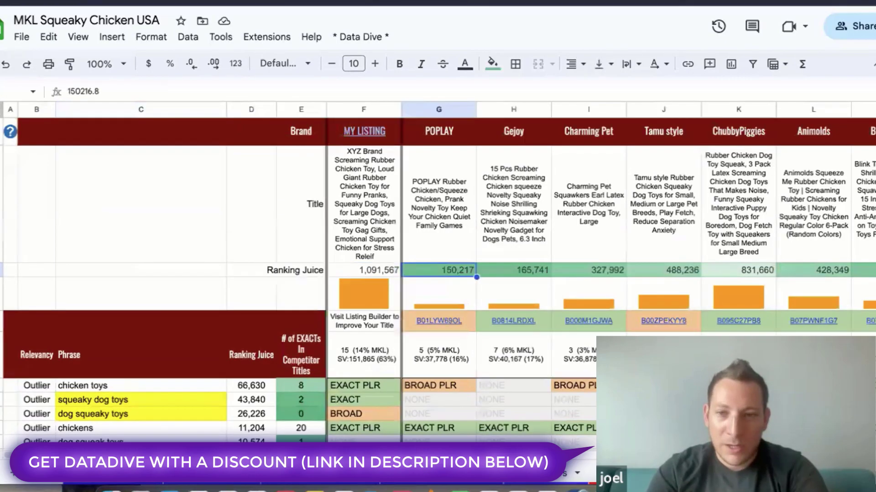
key("Right")
key("Right")
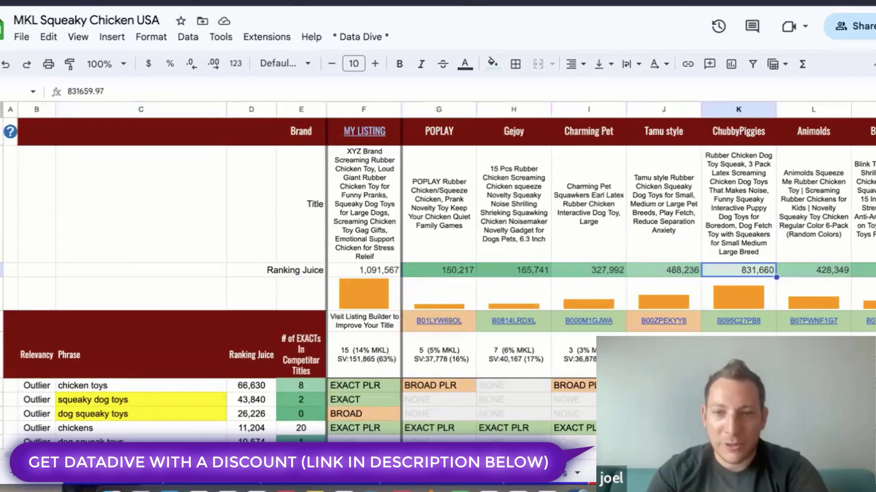
key("Right")
key("Right")
key("Right")
key("Right")
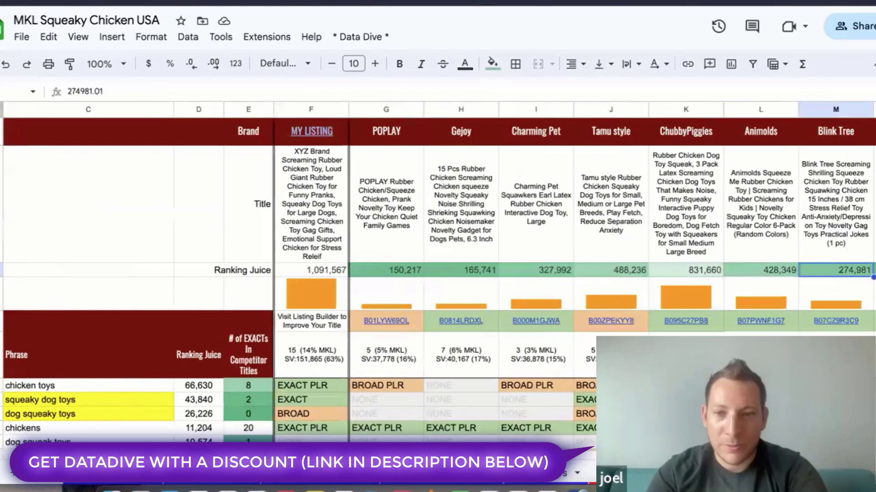
Continue comparing the new title's ranking juice with the competitors after Blink Tree, through to Tandarui
key("Right")
key("Right")
key("Right")
key("Right")
key("Right")
key("Right")
key("Right")
key("Right")
key("Right")
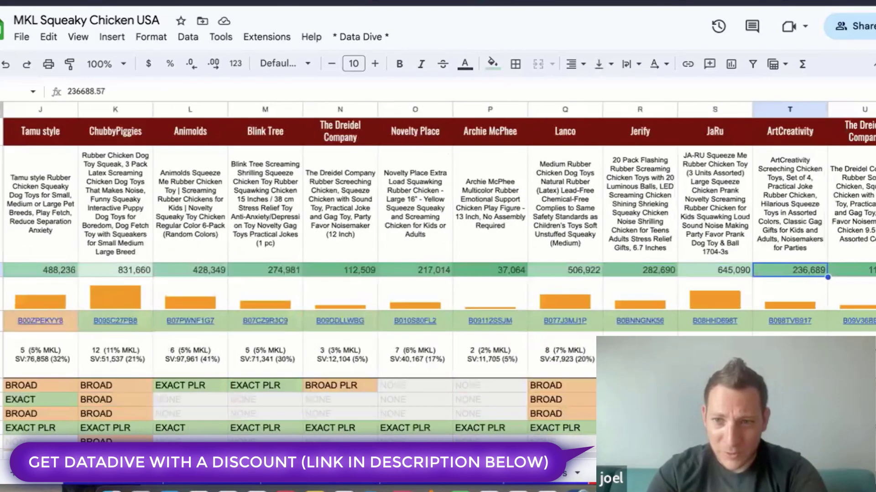
key("Right")
key("Right")
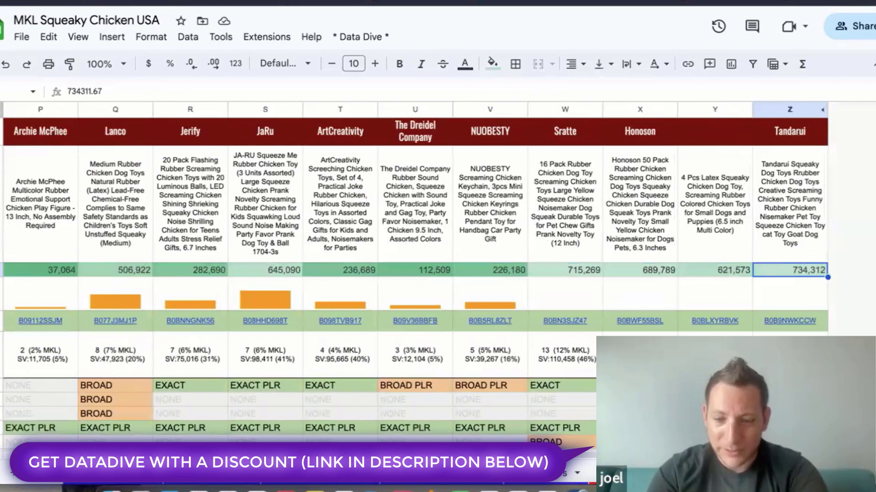
Recheck the competitors' ranking juice from Tandarui back to the MY LISTING score
key("Left")
key("Left")
key("Left")
key("Left")
key("Left")
key("Left")
key("Left")
key("Left")
key("Left")
key("Left")
key("Left")
key("Left")
key("Left")
key("Left")
key("Left")
key("Left")
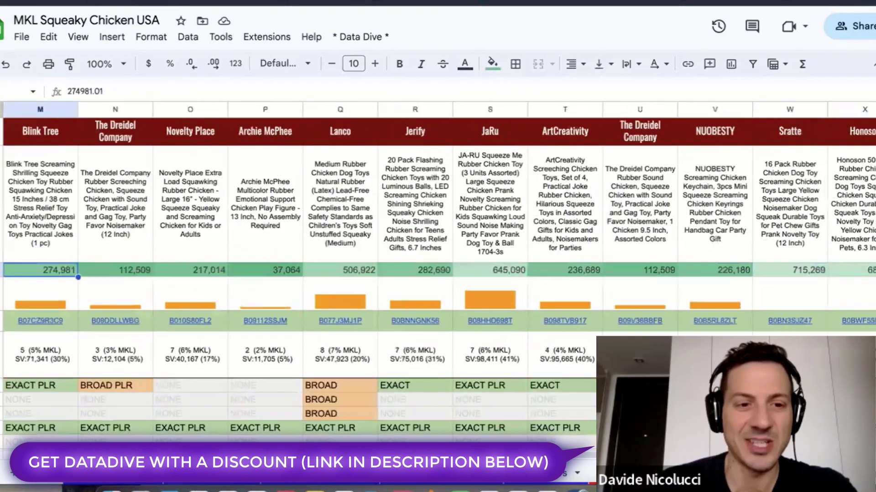
key("Left")
key("Left")
key("Left")
key("Left")
key("Left")
key("Left")
key("Left")
key("Left")
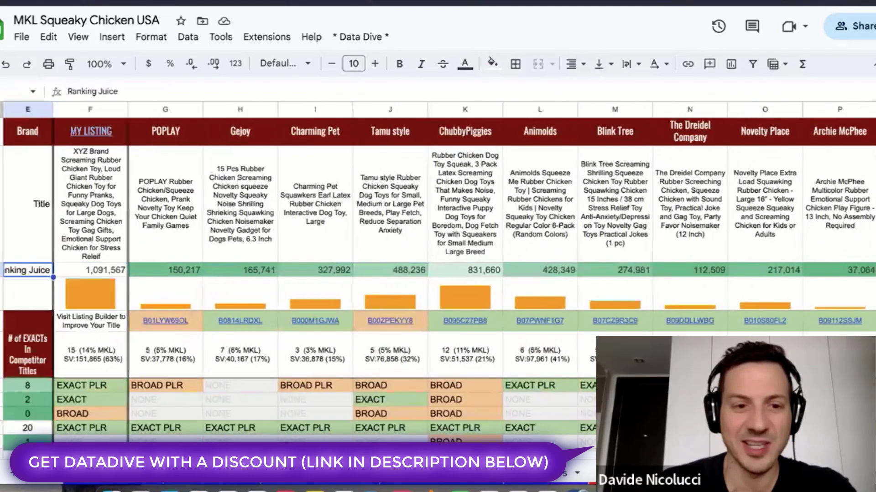
key("Right")
key("Right")
key("Right")
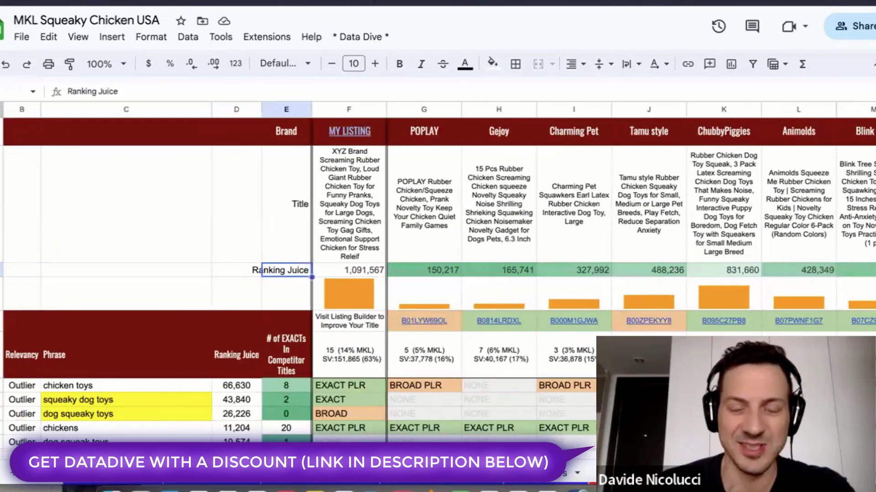
key("Right")
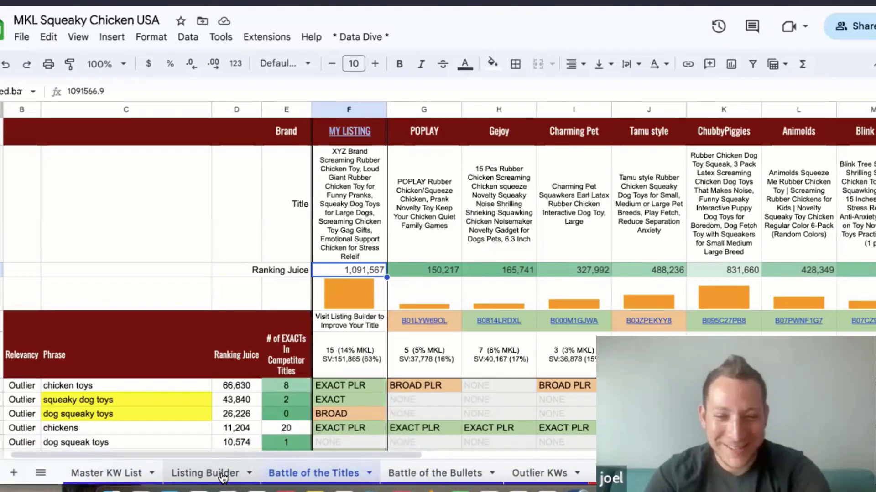
Examine the full XYZ Brand title and its keyword phrases in the Listing Builder
left_click(223, 474)
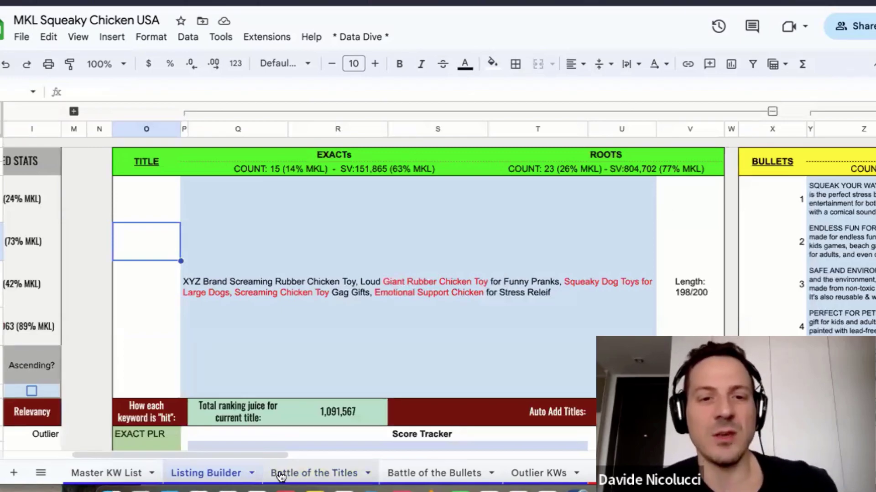
left_click(363, 219)
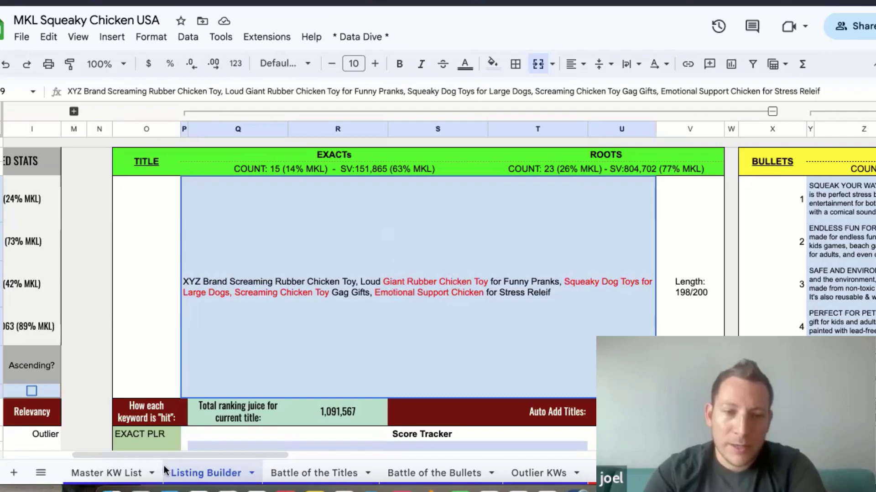
Examine the keyword matches in the Battle of the Titles, from "dog squeaky toys" down to "chicken toy for dogs"
left_click(320, 475)
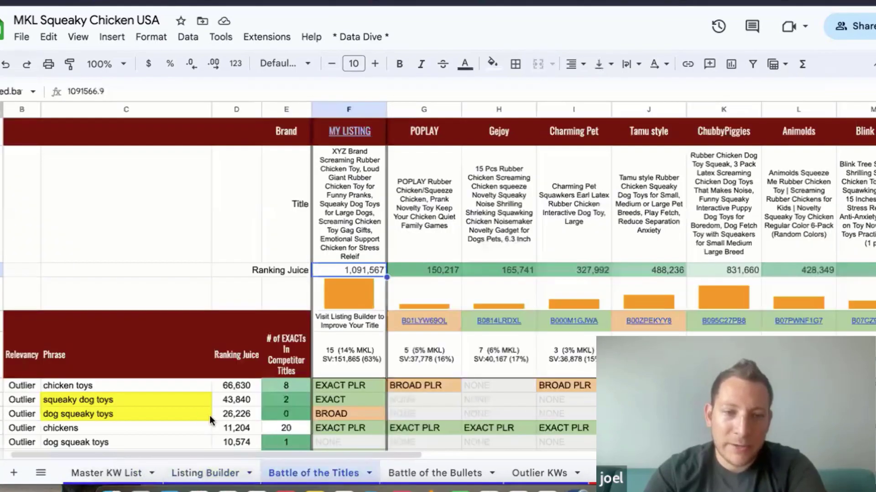
left_click(159, 413)
key("Down")
key("Down")
key("Down")
key("Down")
key("Down")
key("Down")
key("Down")
key("Down")
key("Down")
key("Down")
key("Down")
key("Down")
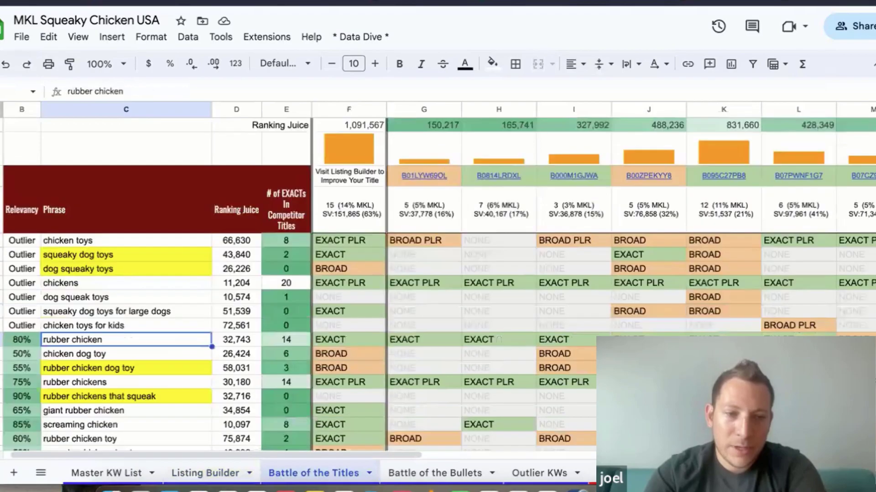
key("Down")
key("Down")
key("Down")
key("Down")
key("Down")
key("Down")
key("Down")
key("Down")
key("Down")
key("Down")
key("Down")
key("Down")
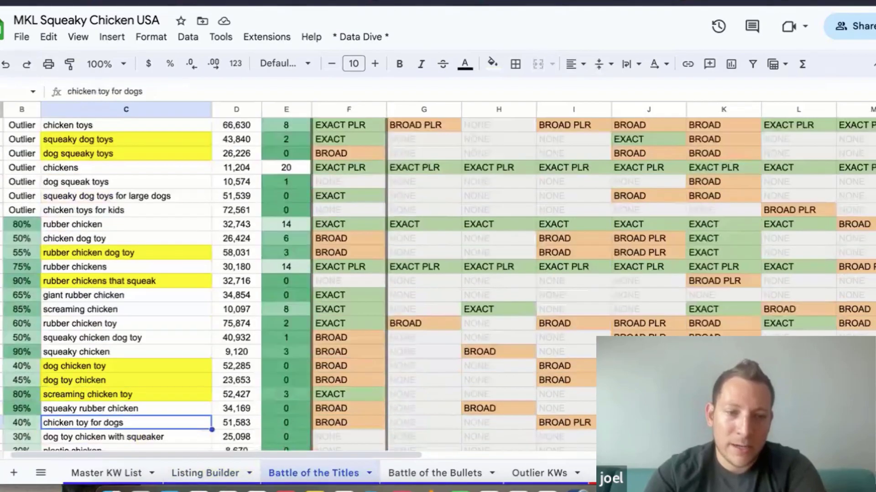
Continue down the phrase list to "giant rubber chicken toy", examining its ranking juice and title matches
key("Down")
key("Down")
key("Down")
key("Down")
key("Down")
key("Down")
key("Down")
key("Down")
key("Down")
key("Down")
key("Down")
key("Down")
key("Down")
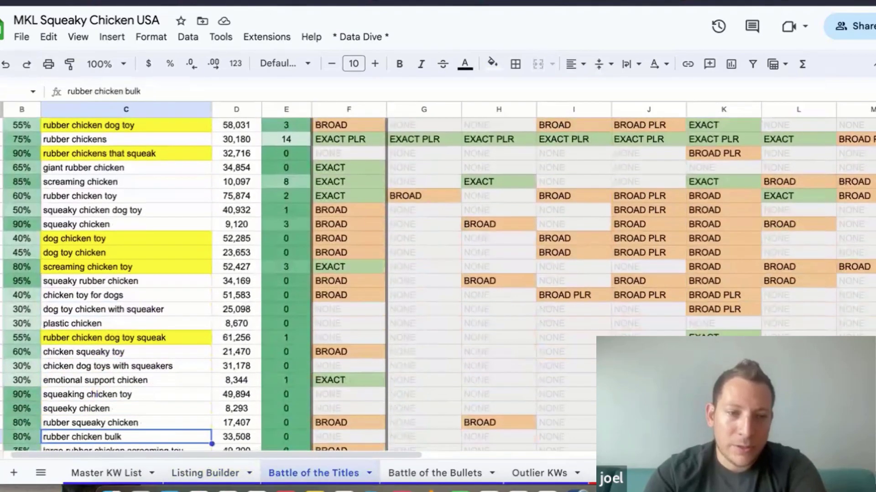
key("Down")
key("Down")
key("Down")
key("Down")
key("Down")
key("Down")
key("Down")
key("Down")
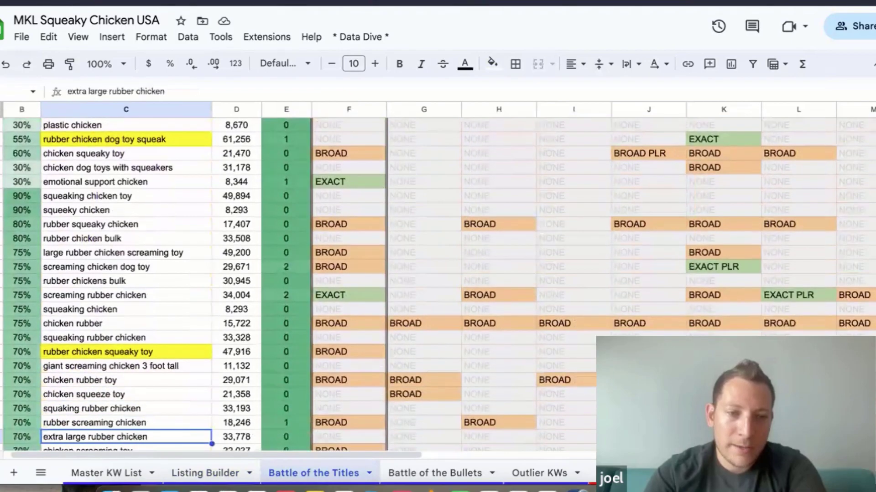
scroll(160, 274, "down", 3)
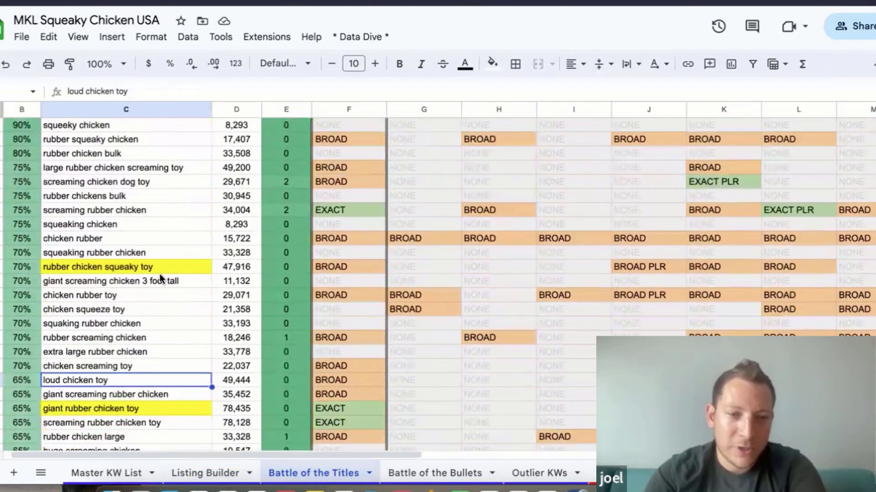
left_click(208, 406)
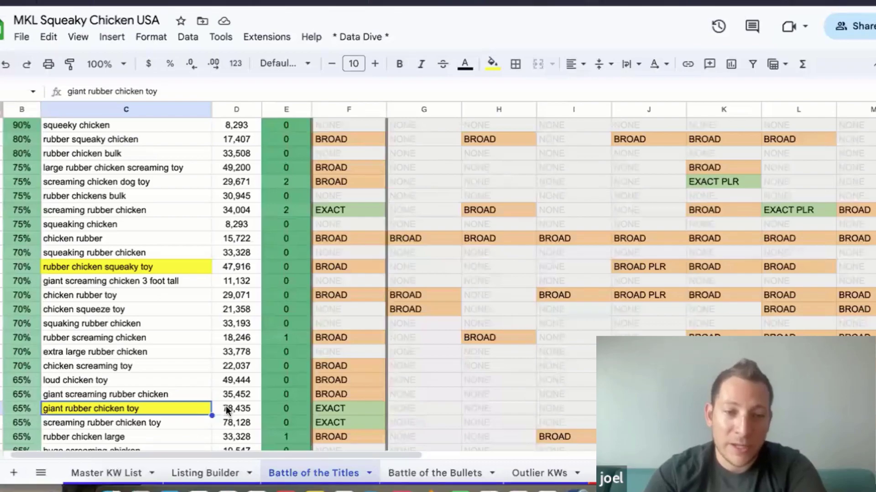
Check the Listing Builder title for the highlighted keyword phrases, then return to the Battle of the Titles
left_click(214, 472)
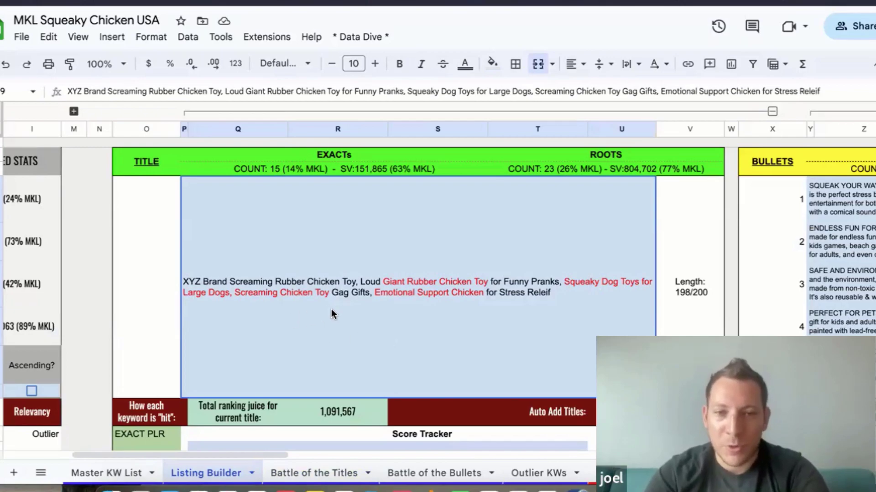
left_click(307, 472)
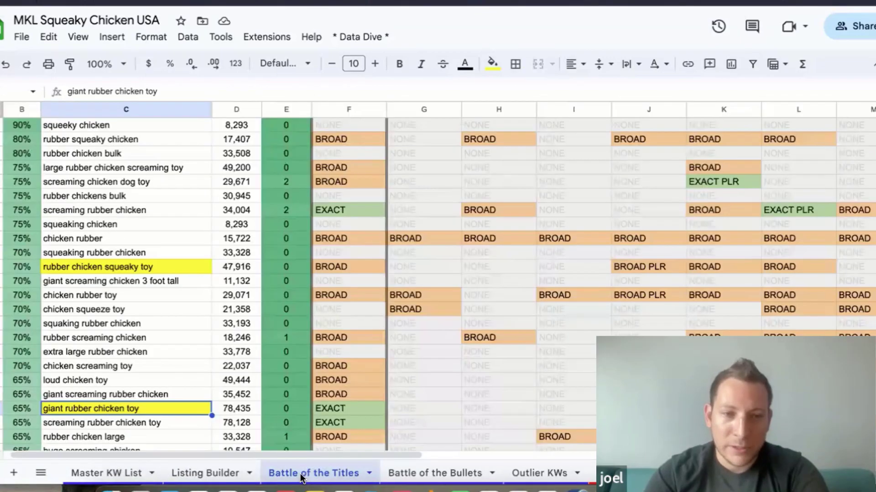
Examine the title matches upward through the phrase list, from "rubber chicken squeaky toy" to "squeaky chicken"
left_click(154, 266)
key("Up")
key("Up")
key("Up")
key("Up")
key("Up")
key("Up")
key("Up")
key("Up")
key("Up")
key("Up")
key("Up")
key("Up")
key("Up")
key("Up")
key("Up")
key("Up")
key("Up")
key("Up")
key("Up")
key("Up")
key("Up")
key("Up")
key("Up")
key("Up")
key("Up")
key("Up")
key("Up")
key("Up")
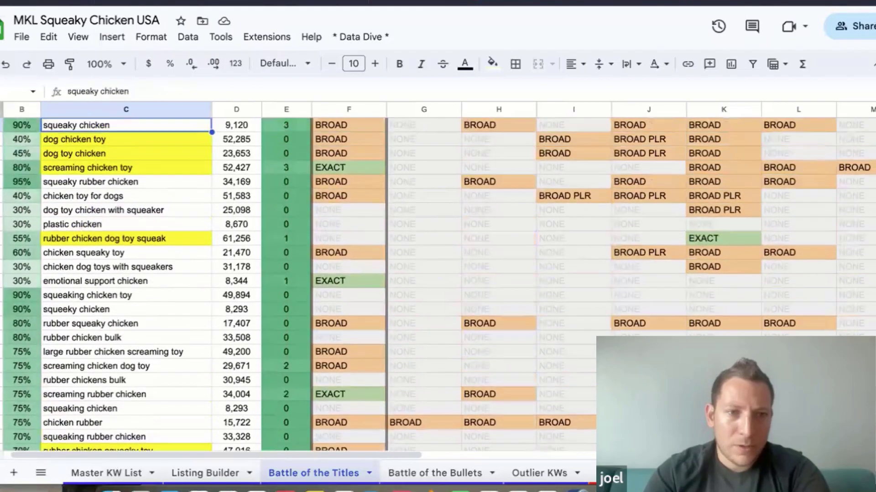
Compare the title matches of the phrases between "rubber chicken toy" and "screaming chicken toy"
key("Down")
key("Down")
key("Down")
key("Down")
key("Down")
key("Down")
key("Down")
key("Down")
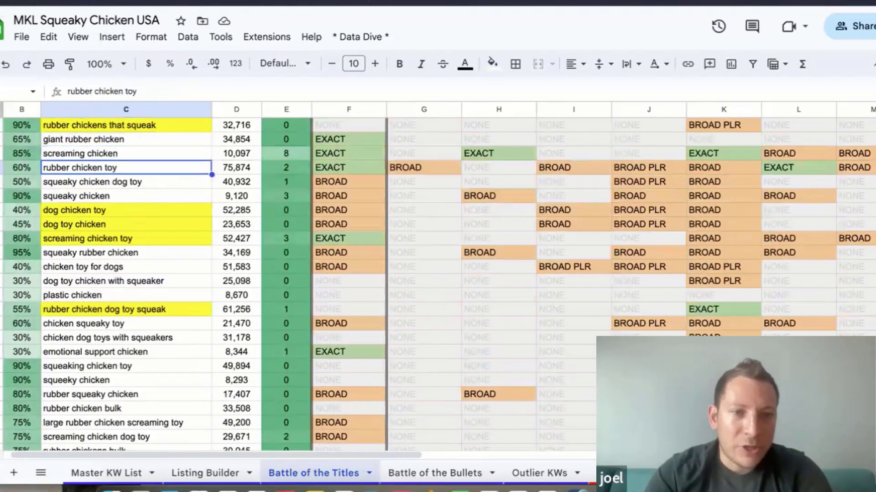
key("Up")
key("Down")
key("Down")
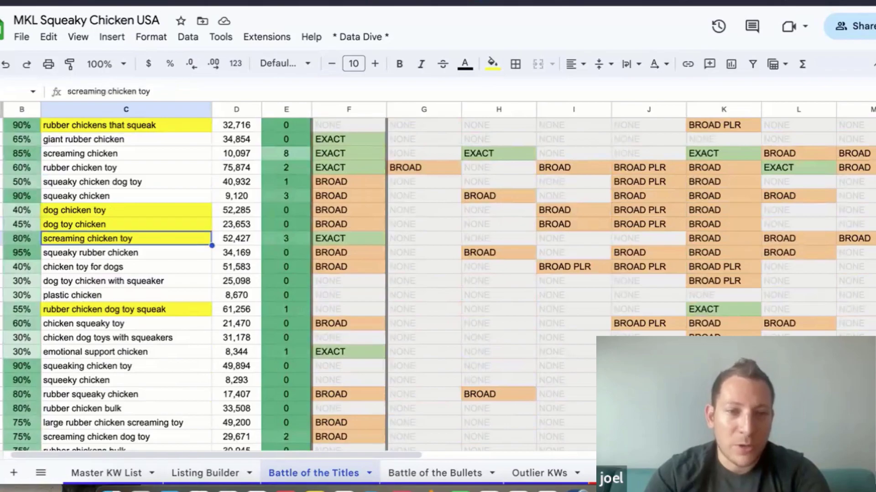
key("Up")
key("Up")
Check the ranking juice of phrases from "dog chicken toy" up to "rubber chickens" and the title totals above the list
key("Right")
key("Up")
key("Up")
key("Up")
key("Up")
key("Up")
key("Up")
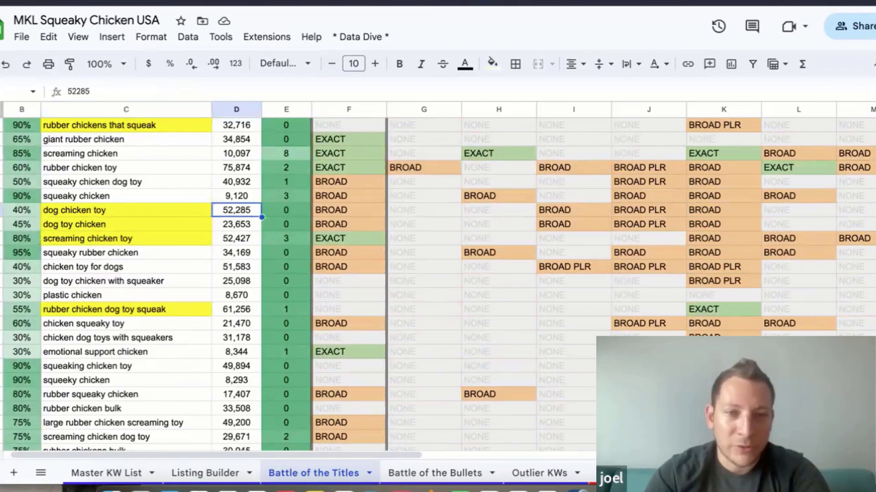
key("Down")
key("Down")
key("Up")
key("Up")
key("Up")
key("Up")
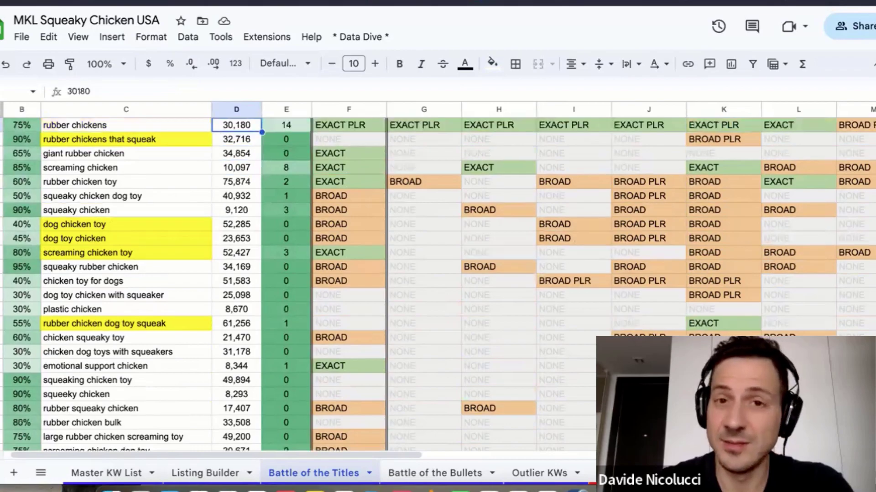
scroll(120, 261, "up", 3)
scroll(119, 259, "up", 3)
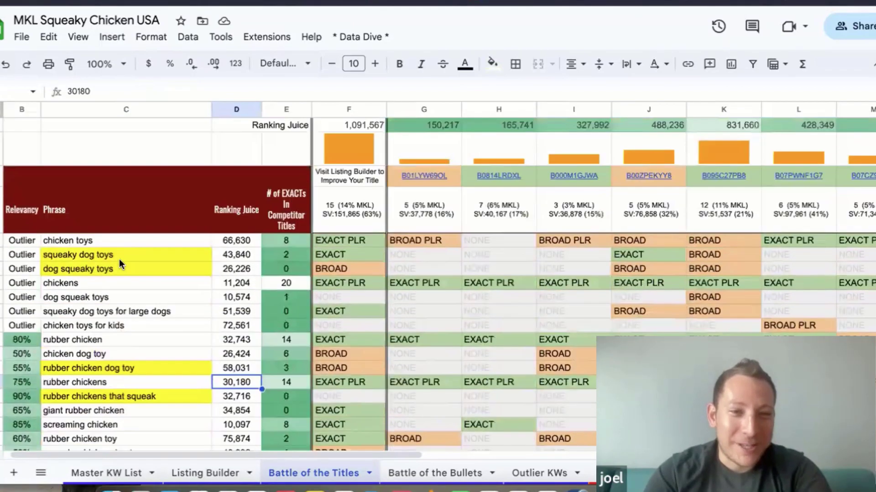
Find the phrase "emotional support chicken toy" among the 35% relevancy keywords and highlight its cell in yellow
scroll(119, 259, "down", 15)
scroll(119, 259, "down", 15)
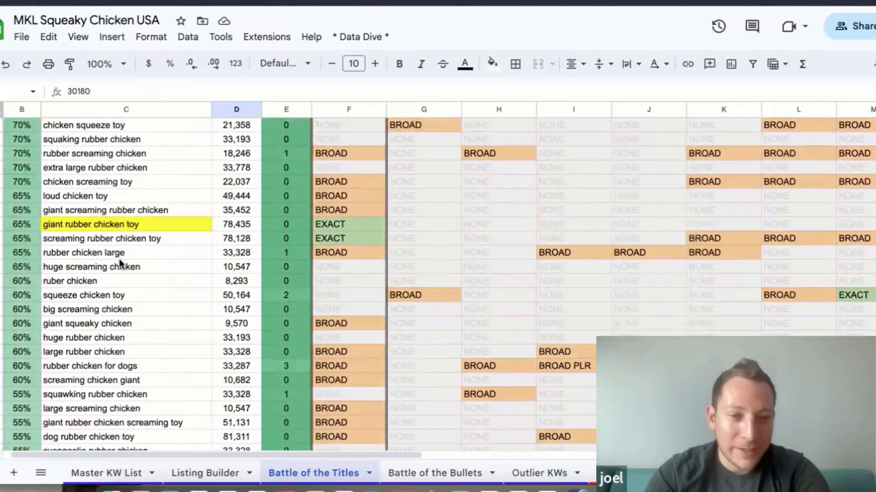
scroll(119, 259, "down", 10)
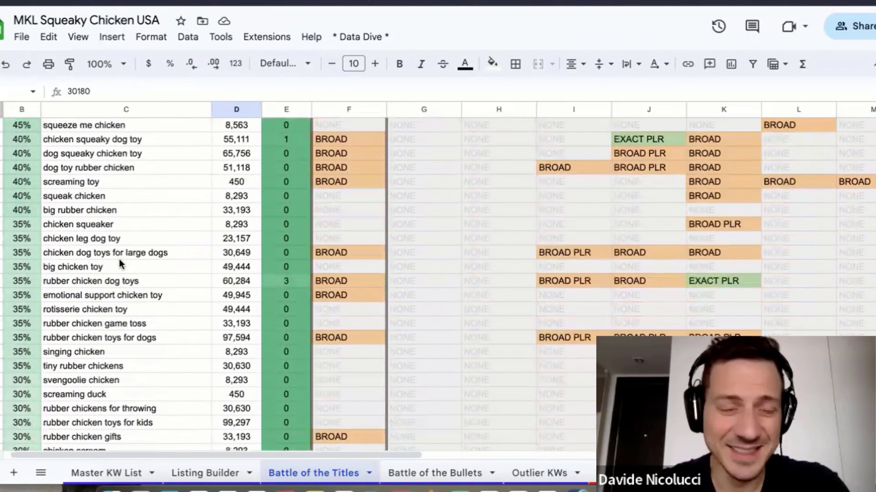
scroll(119, 259, "up", 8)
scroll(119, 259, "up", 6)
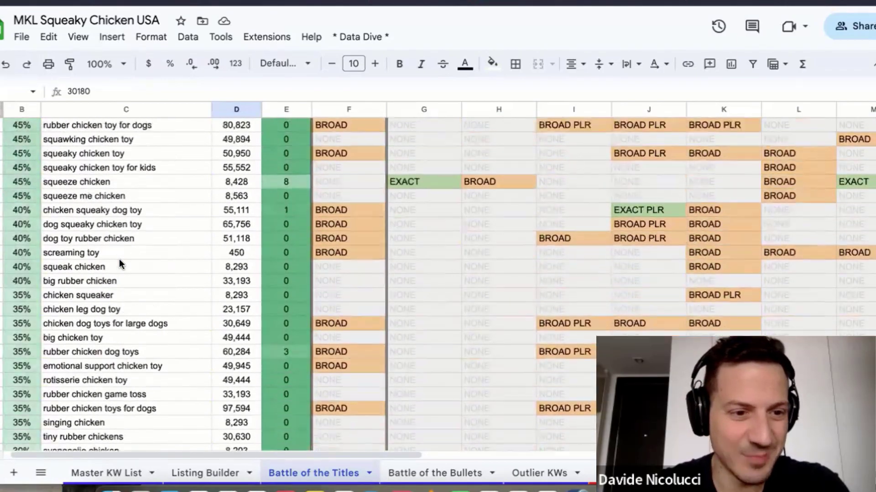
scroll(119, 260, "up", 1)
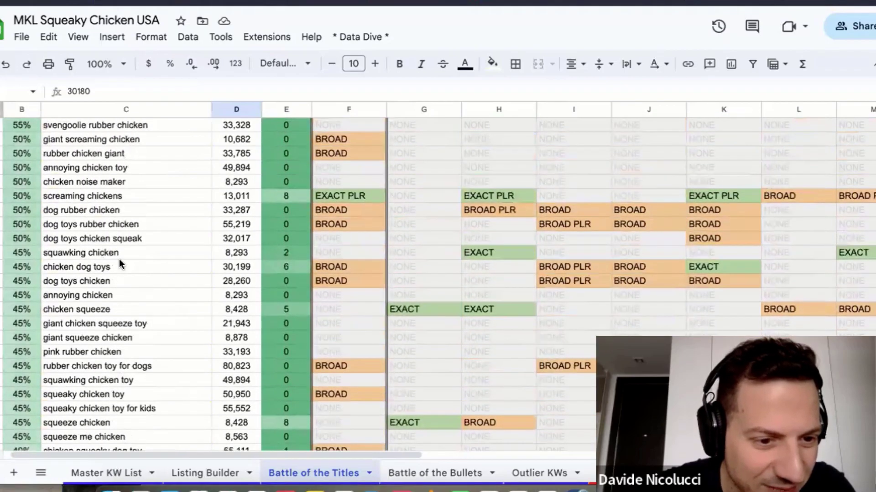
scroll(119, 259, "down", 2)
scroll(119, 259, "down", 4)
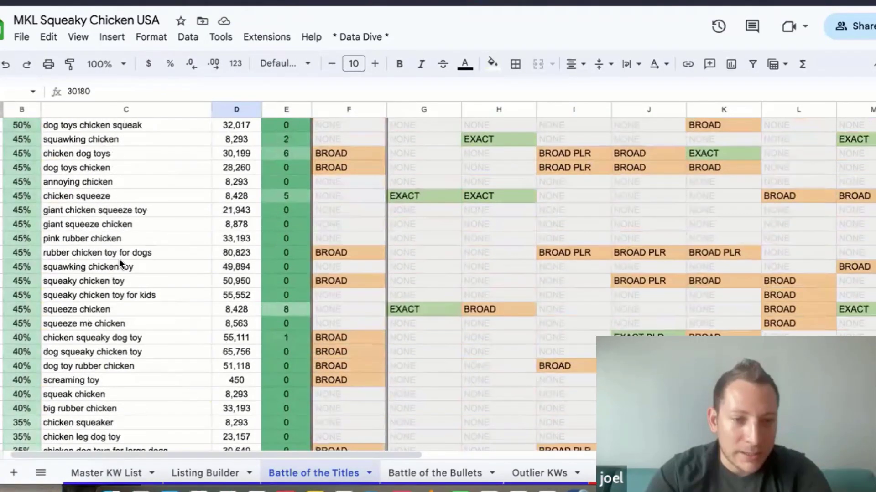
left_click(99, 366)
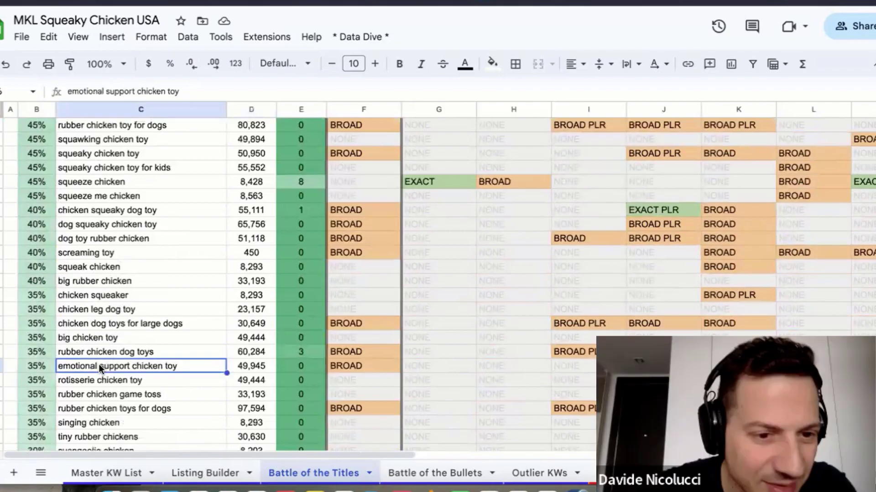
left_click(491, 64)
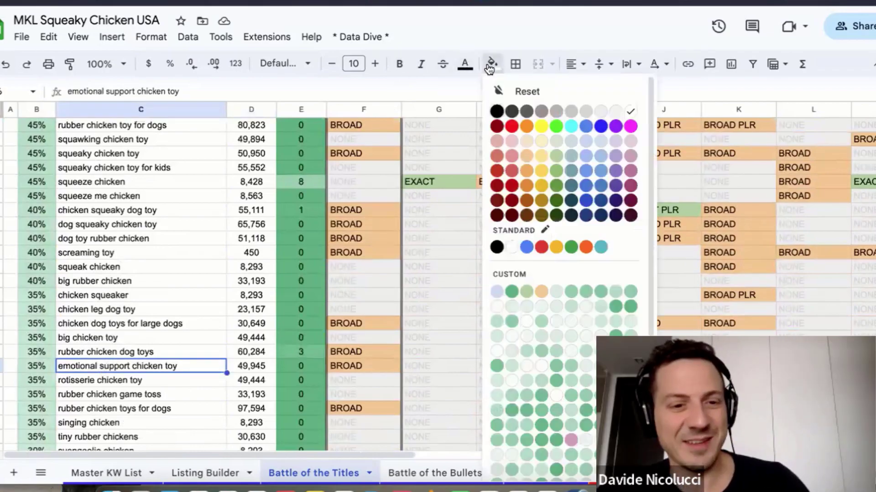
left_click(532, 122)
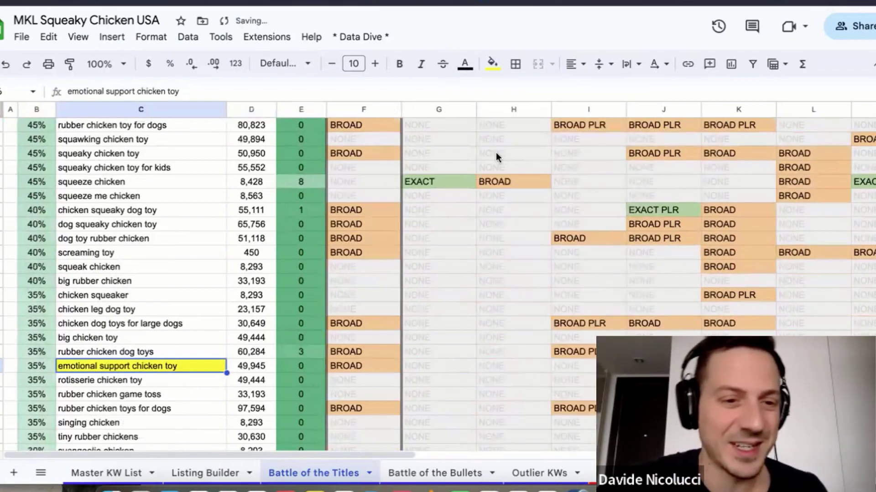
Check the phrase "chicken dog toys for large dogs" and review the ranking juice comparison at the start of the sheet
left_click(164, 351)
left_click(158, 324)
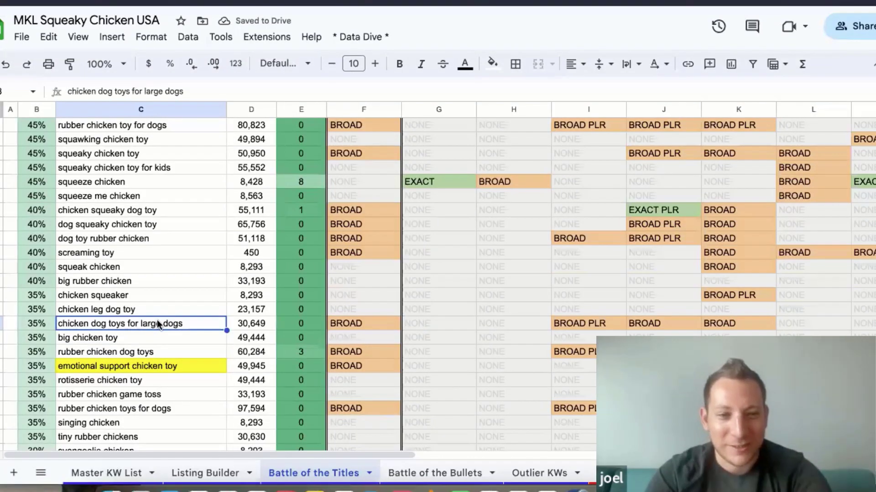
scroll(158, 323, "up", 15)
scroll(158, 324, "up", 15)
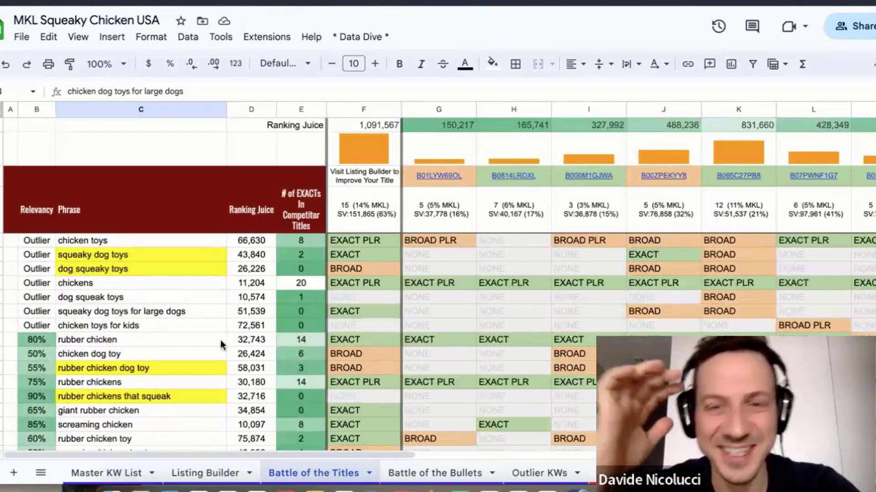
Examine the current title in the Listing Builder and the earlier title versions with their ranking juice in the Score Tracker
left_click(224, 476)
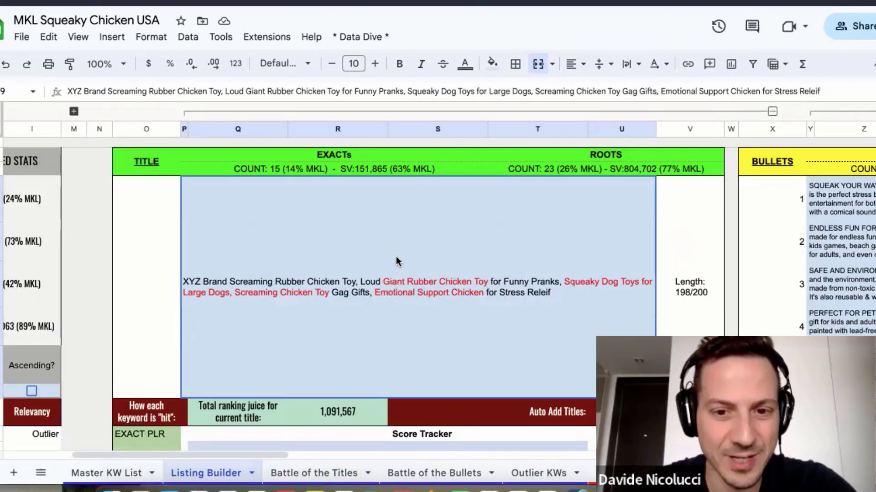
scroll(395, 261, "down", 6)
scroll(396, 261, "left", 1)
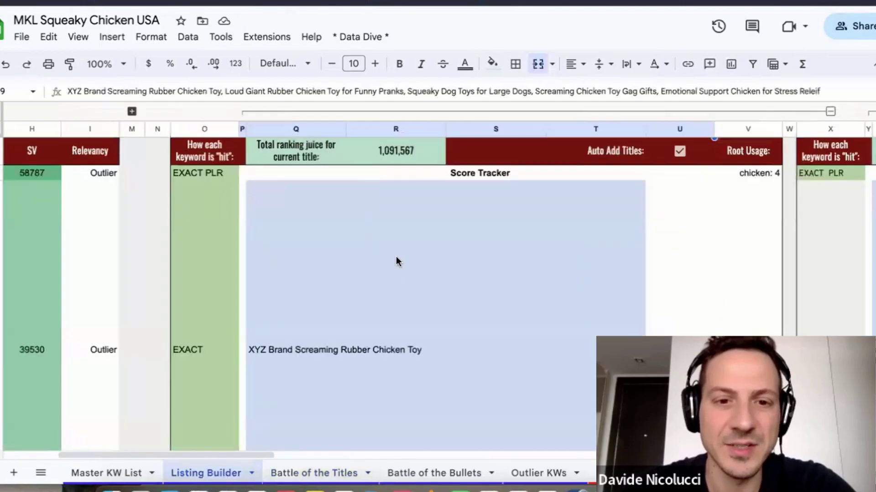
scroll(395, 260, "down", 10)
scroll(396, 261, "down", 5)
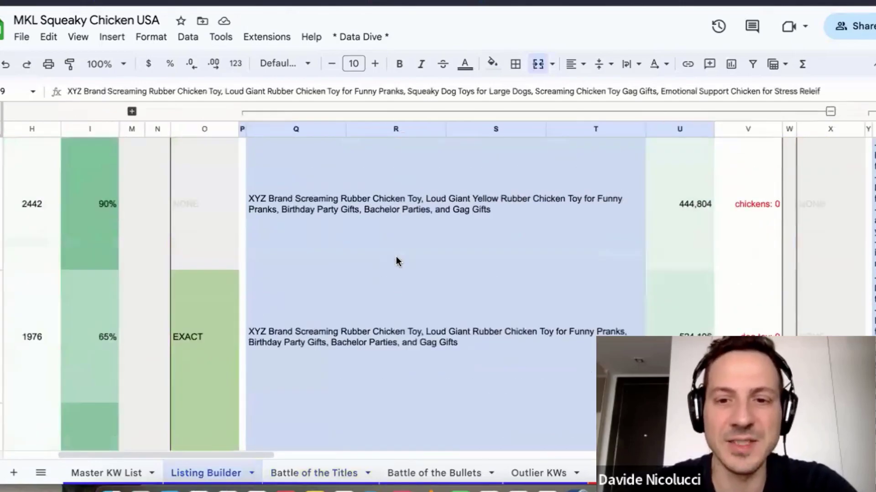
scroll(396, 261, "up", 5)
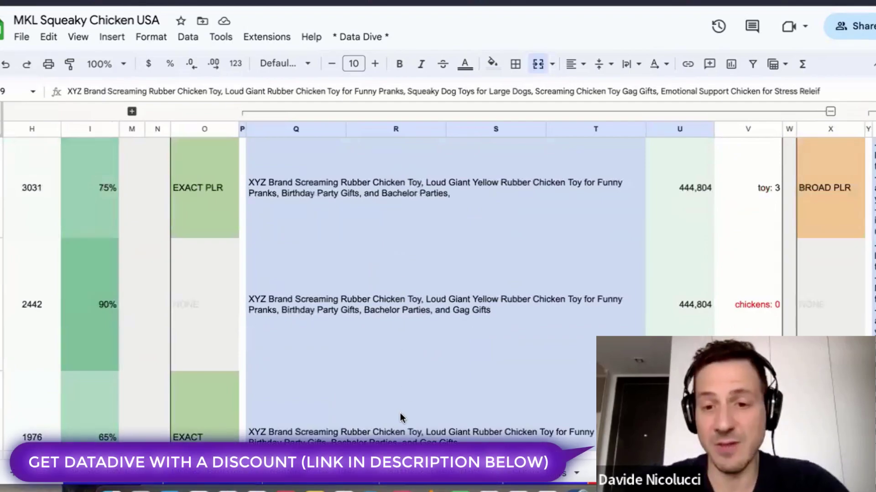
left_click(400, 414)
scroll(400, 414, "down", 3)
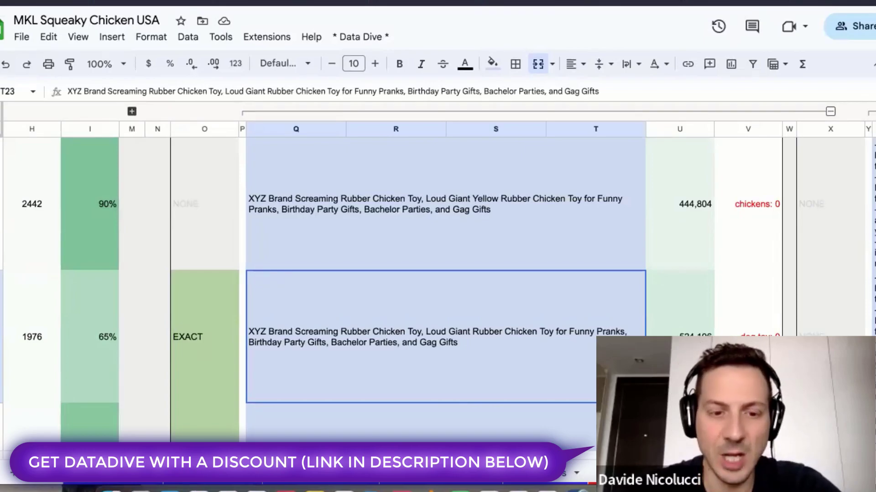
scroll(438, 274, "up", 15)
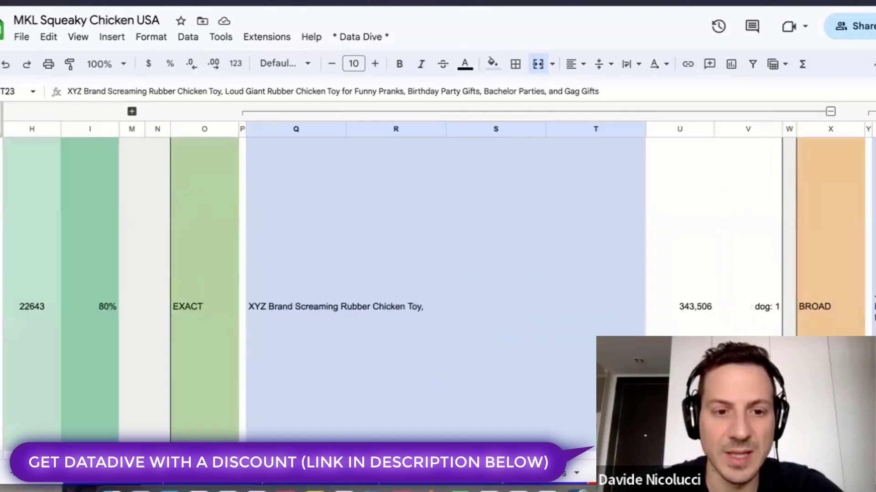
scroll(438, 273, "up", 2)
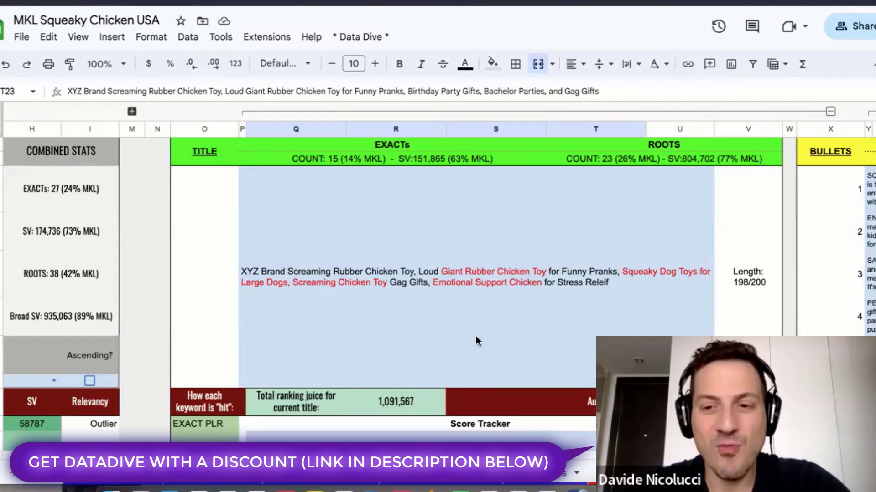
Read the five listing bullets in the Listing Builder, from "SQUEAK YOUR WAY TO HAPPINESS" to "UNIQUE AND MEMORABLE GIFT"
scroll(482, 337, "right", 10)
scroll(482, 336, "right", 4)
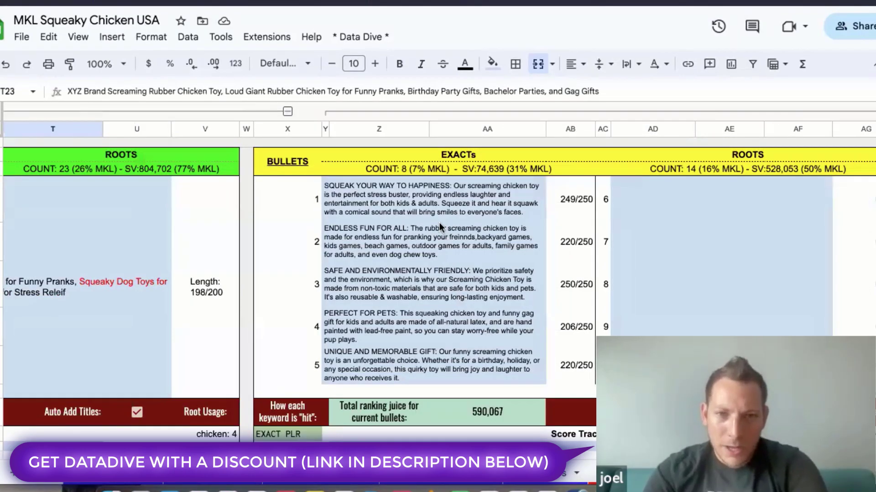
left_click(436, 205)
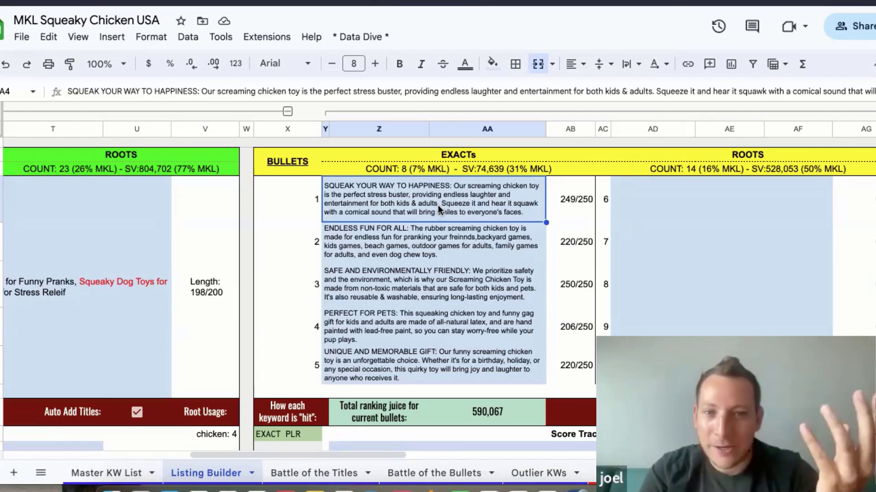
left_click(423, 234)
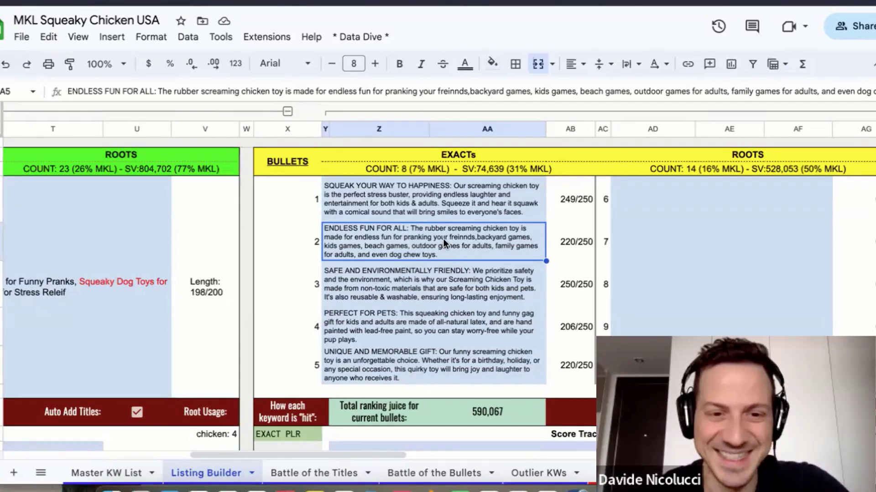
key("Down")
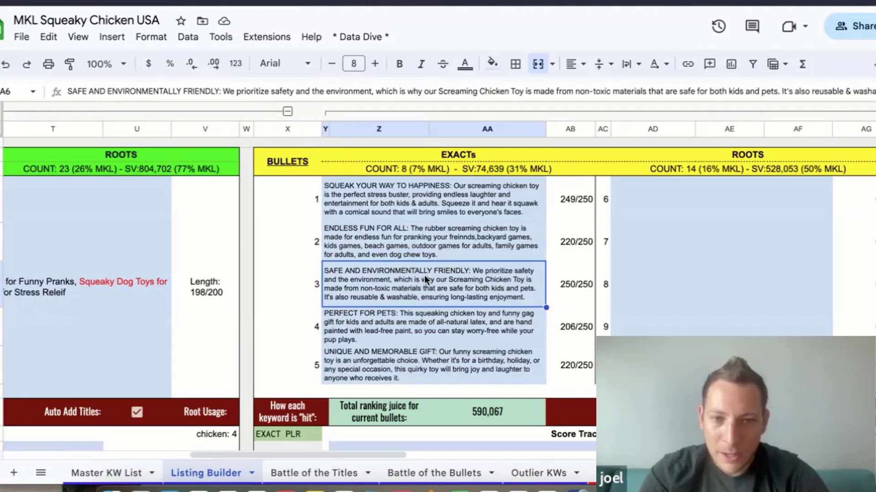
left_click(411, 325)
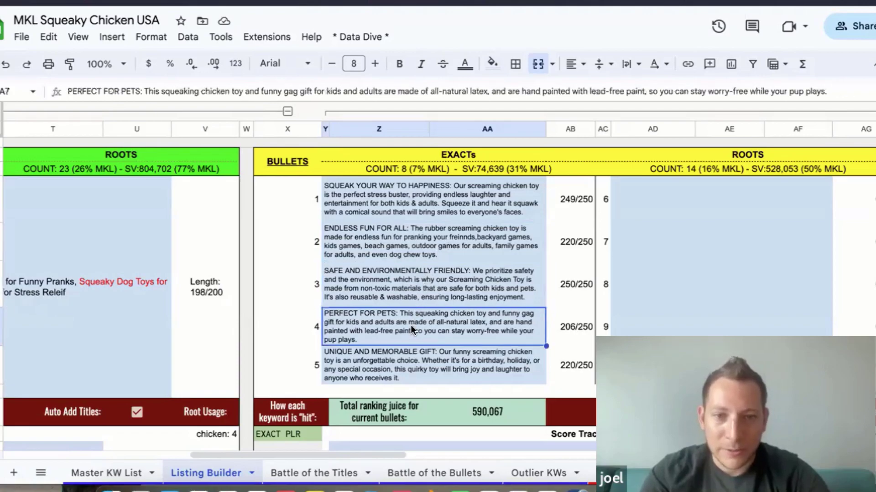
left_click(433, 365)
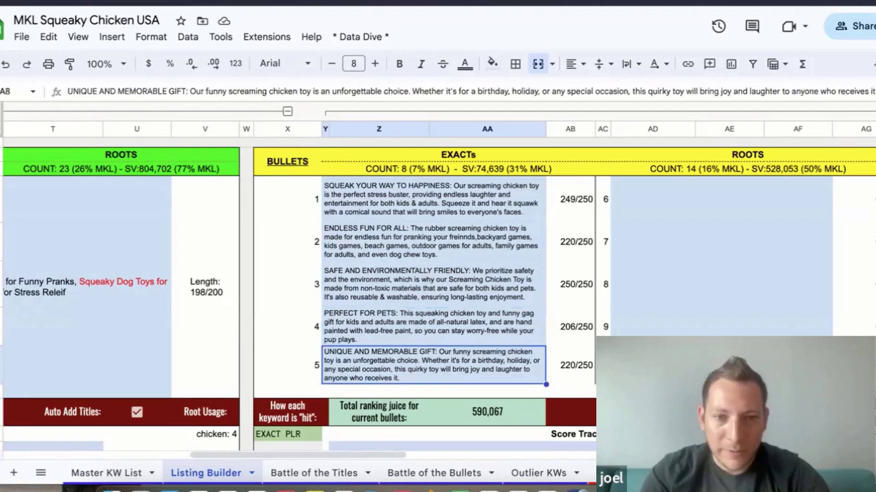
left_click(434, 327)
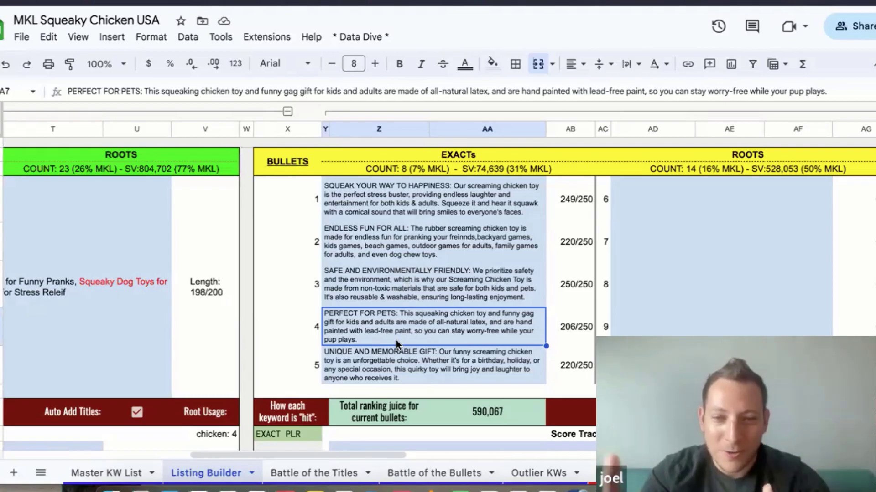
left_click(404, 363)
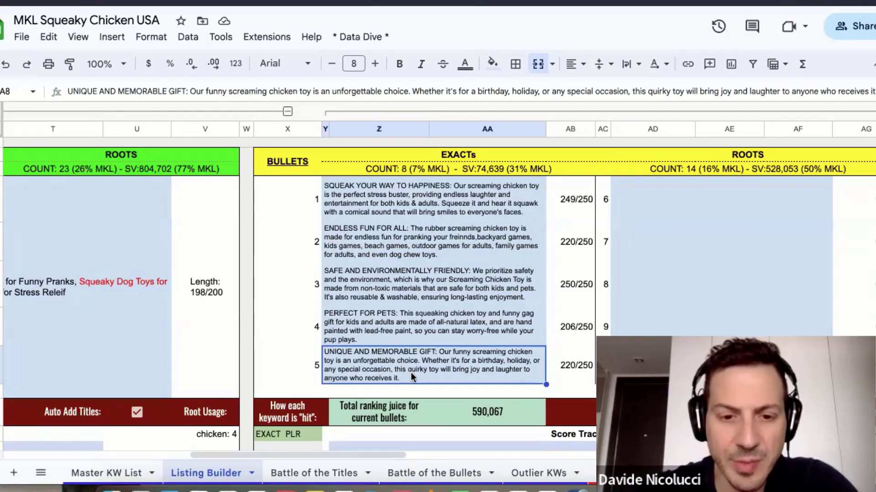
Compare the ranking juice of MY BULLETS with the competitors from POPLAY to Lanco in the Battle of the Bullets
left_click(411, 470)
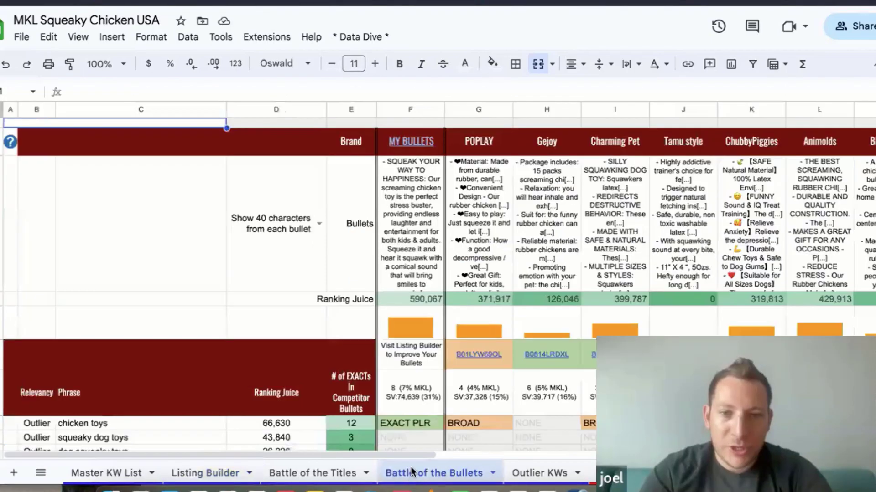
left_click(406, 299)
key("Right")
key("Right")
key("Right")
key("Right")
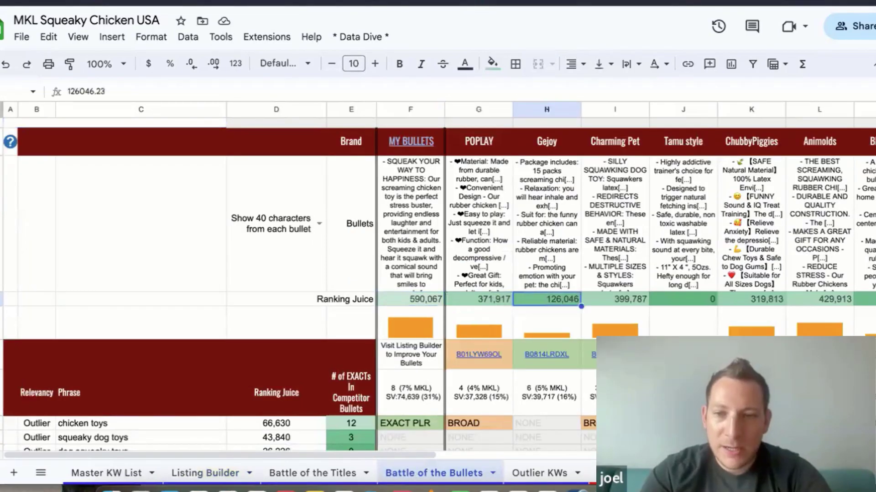
key("Right")
key("Right")
key("Right")
key("Right")
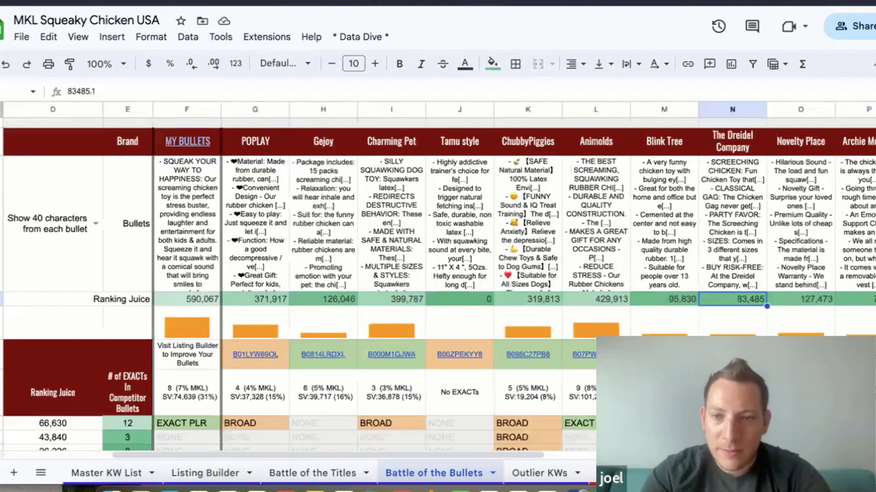
key("Right")
key("Right")
key("Right")
key("Right")
key("Right")
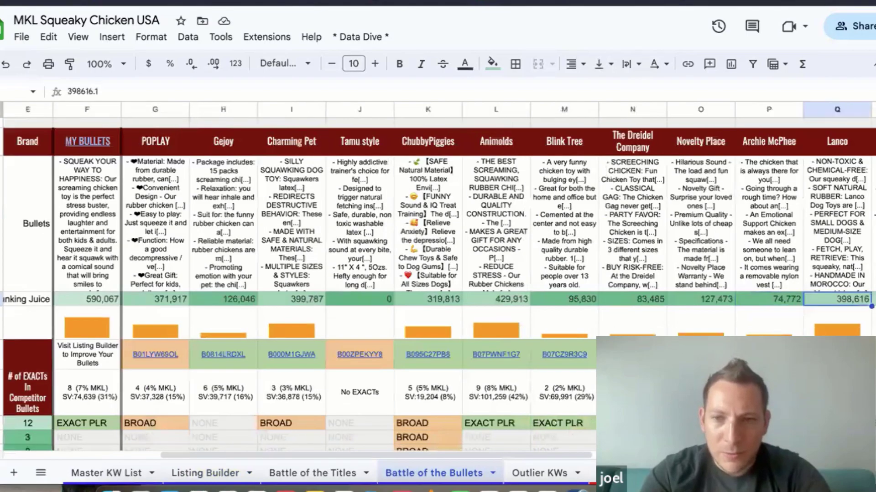
Compare the bullet ranking juice of the remaining competitors, from Jerify and JaRu through Honoson and Tandarui
key("Right")
key("Right")
key("Right")
key("Right")
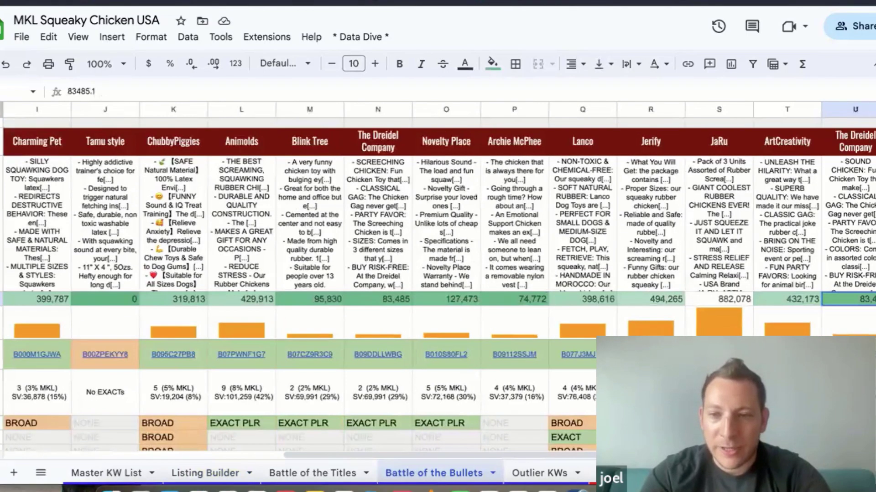
key("Right")
key("Right")
key("Right")
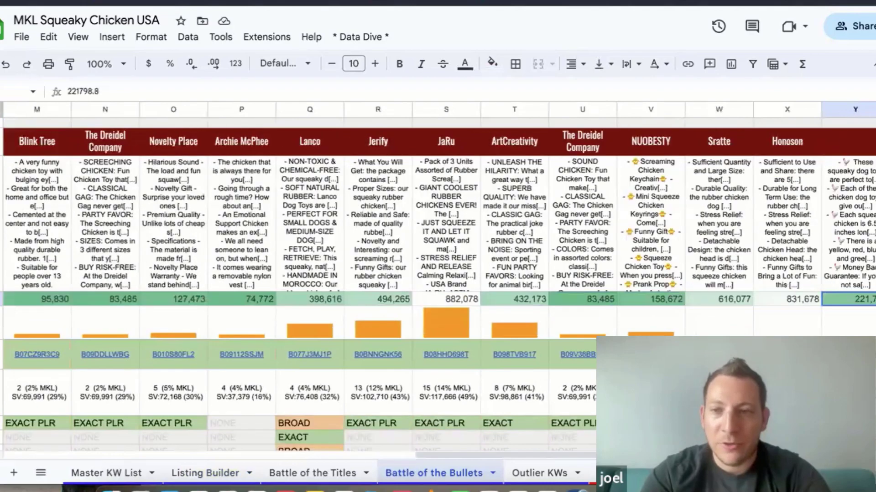
key("Left")
key("Left")
key("Left")
key("Left")
key("Left")
key("Left")
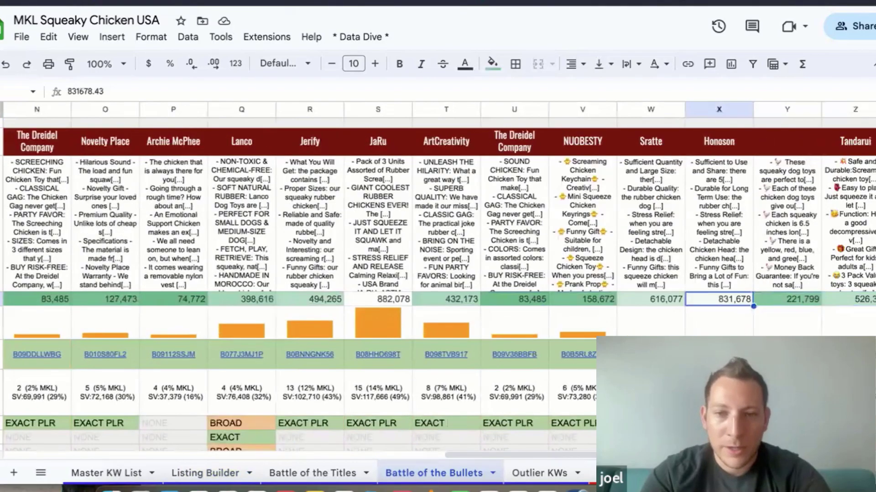
Review the competitors' ranking juice back to MY BULLETS, and open the Listing Builder sheet
key("Left")
key("Left")
key("Left")
key("Left")
key("Left")
key("Left")
key("Left")
key("Left")
key("Left")
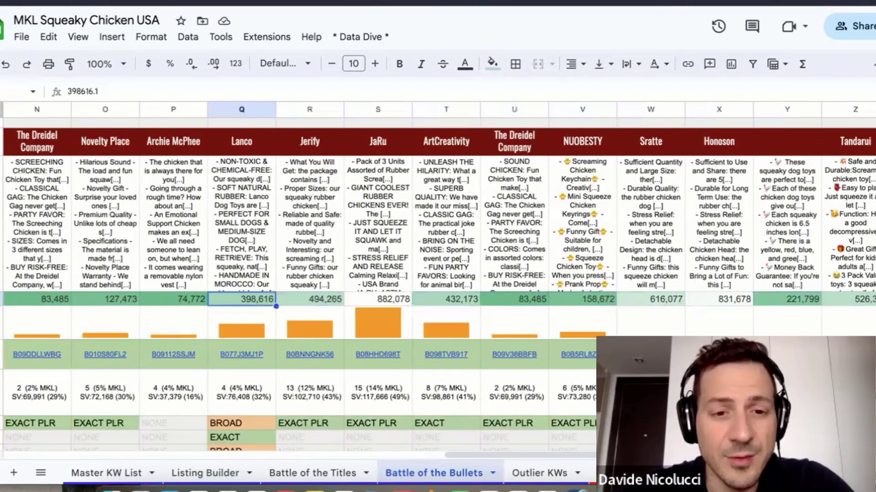
key("Left")
key("Left")
key("Left")
key("Left")
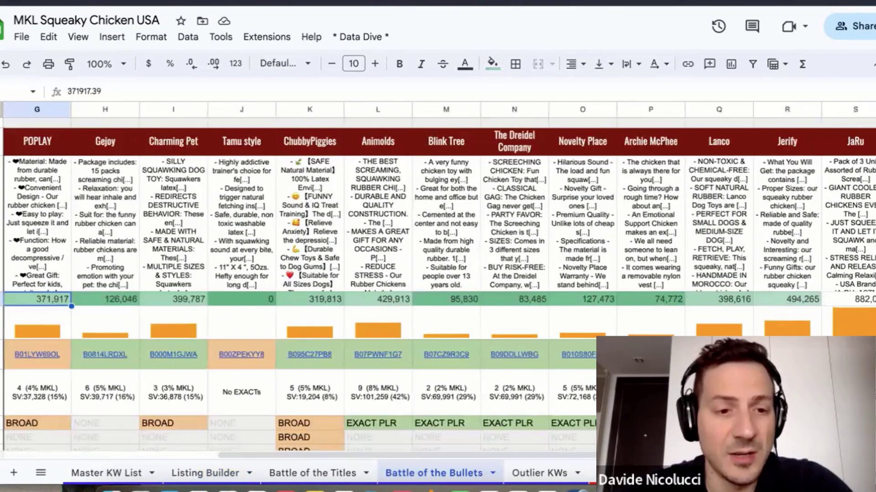
key("Right")
key("Left")
key("Left")
key("Left")
key("Left")
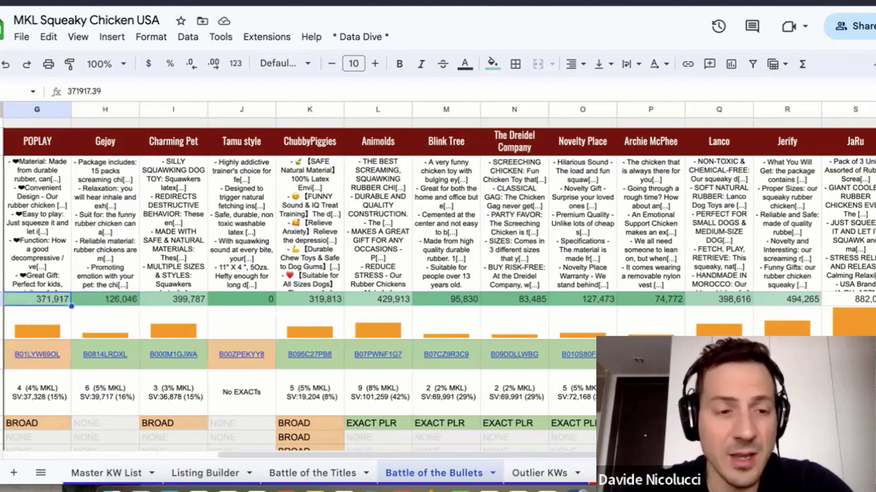
key("Left")
key("Left")
key("Left")
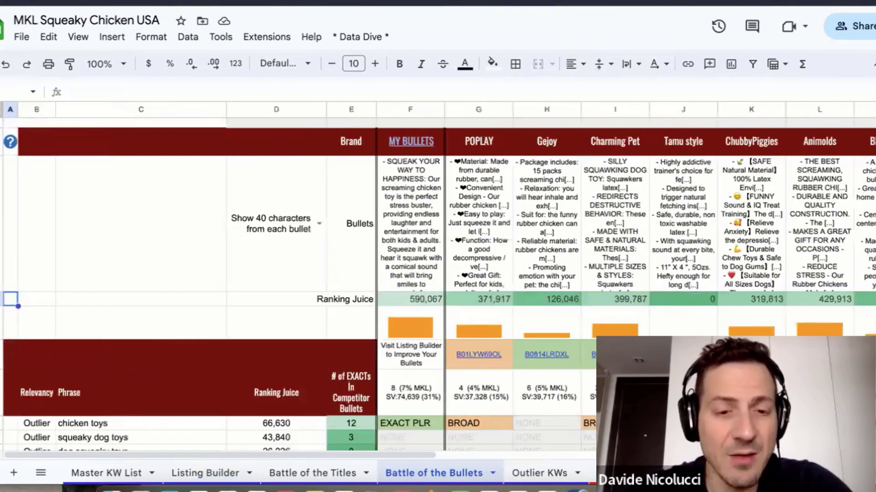
key("Right")
key("Right")
key("Right")
key("Right")
key("Right")
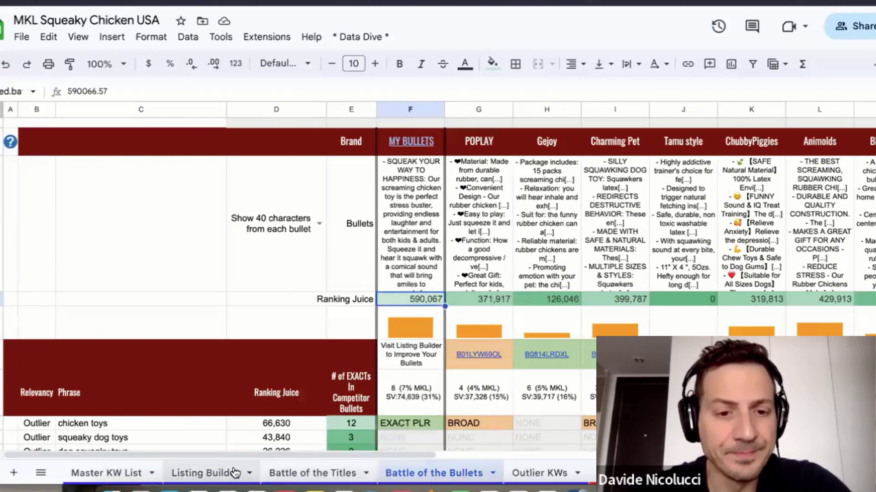
left_click(211, 472)
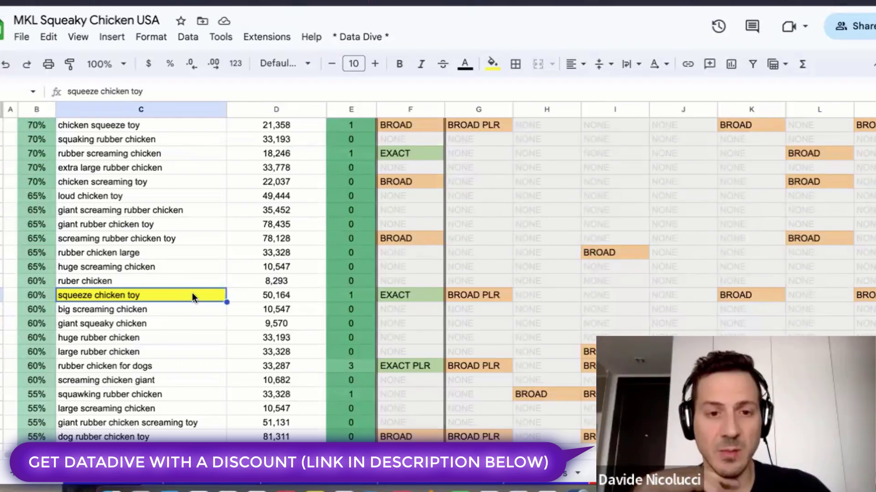
Check the ranking juice of "squeeze chicken toy" and its match types across the competitors' bullets in the Battle of the Bullets
left_click(259, 295)
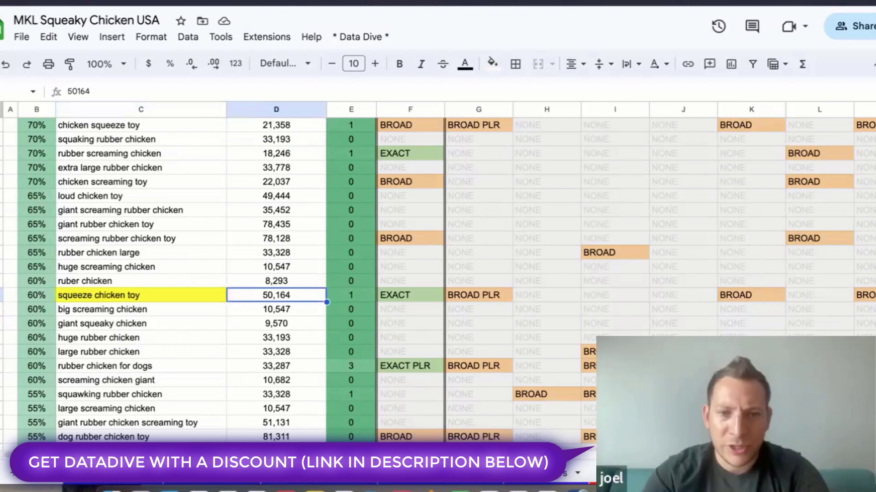
key("Right")
key("Right")
key("Right")
key("Right")
key("Right")
key("Right")
key("Right")
key("Right")
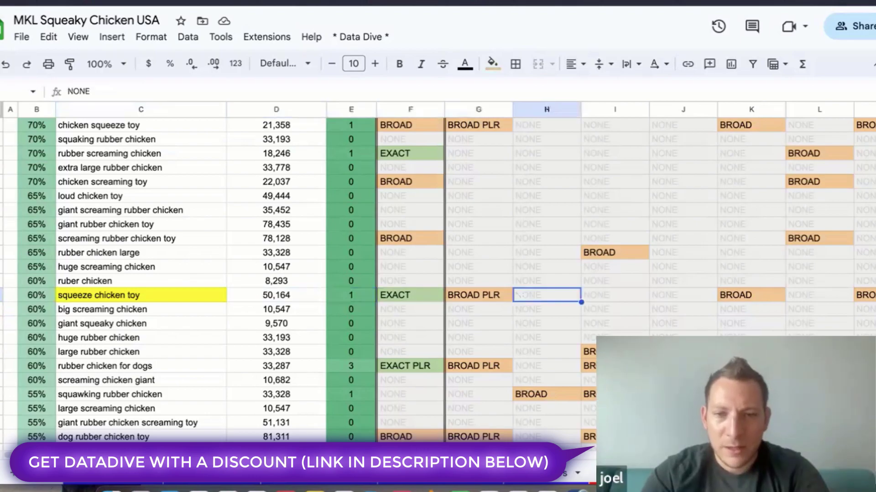
key("Right")
key("Right")
key("Right")
key("Right")
key("Right")
key("Right")
key("Right")
key("Right")
key("Right")
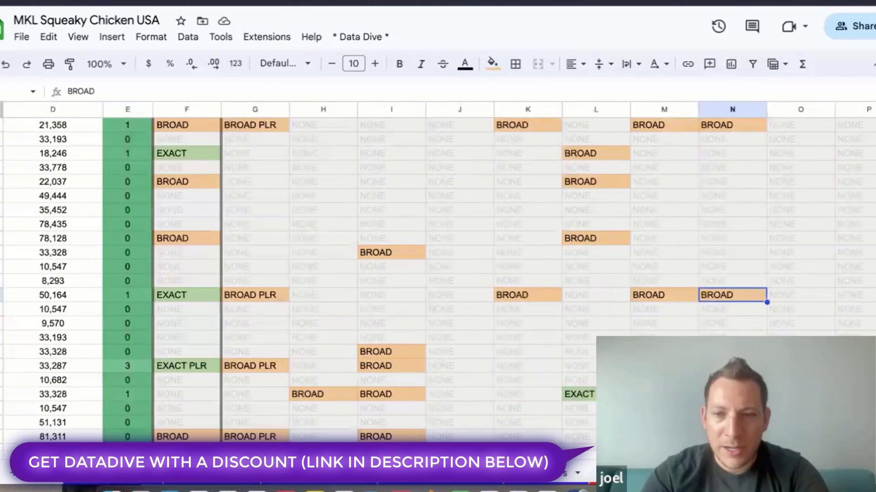
key("Right")
key("Right")
key("Right")
key("Right")
key("Right")
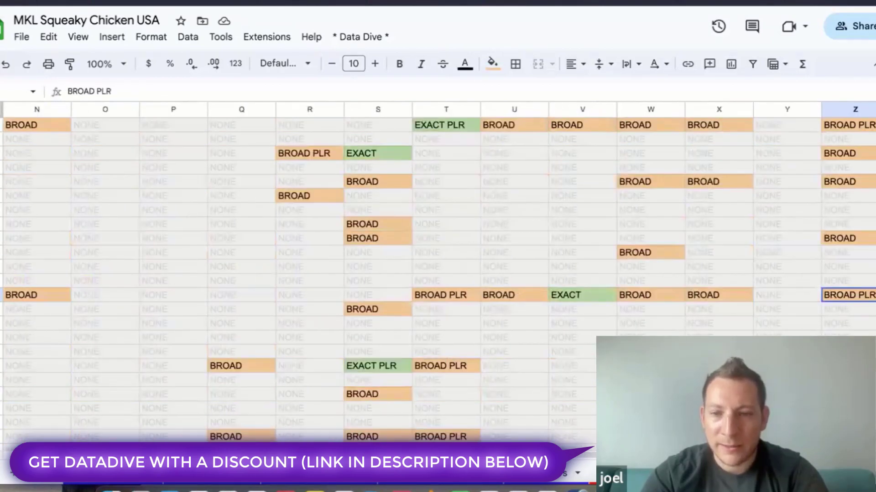
Recheck the "squeeze chicken toy" match types from the last competitor back to the MY BULLETS column
key("Left")
key("Left")
key("Left")
key("Left")
key("Left")
key("Left")
key("Left")
key("Left")
key("Left")
key("Left")
key("Left")
key("Left")
key("Left")
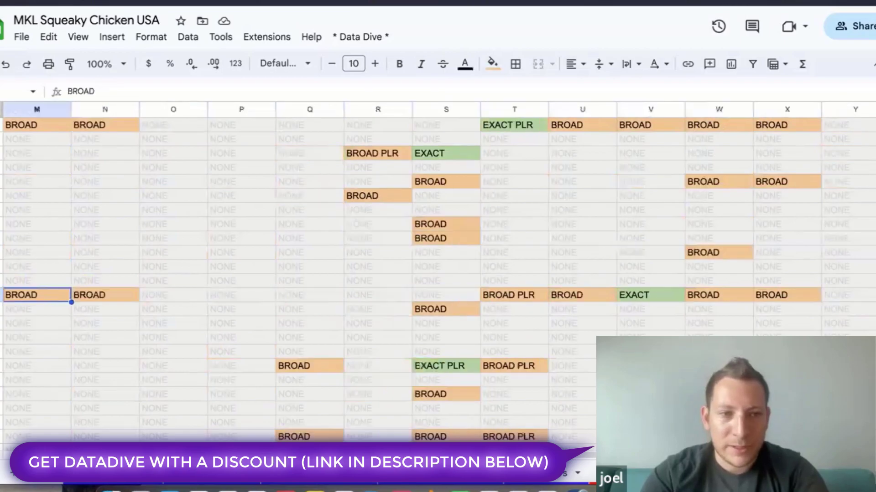
key("Left")
key("Left")
key("Left")
key("Left")
key("Left")
key("Left")
key("Left")
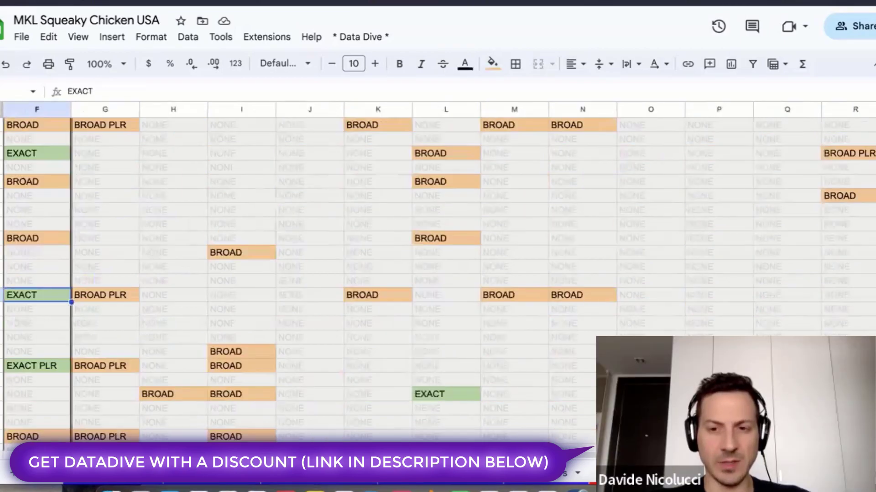
Locate the competitor column with an EXACT match for "squeeze chicken toy"
key("Left")
key("Left")
key("Right")
key("Right")
key("Right")
key("Right")
key("Right")
key("Right")
key("Right")
key("Right")
key("Right")
key("Right")
key("Right")
key("Right")
key("Right")
key("Right")
key("Right")
key("Right")
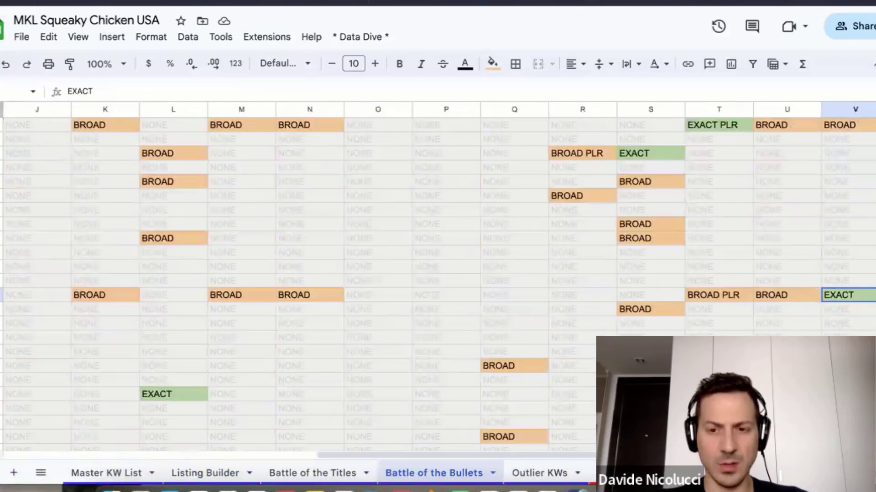
key("Right")
key("Right")
key("Right")
key("Left")
Trace column V up to its header to identify the competitor's brand and bullet ranking juice
key("Up")
key("Up")
key("Up")
key("Up")
key("Up")
key("Up")
key("Up")
key("Up")
key("Up")
key("Up")
key("Up")
key("Up")
key("Up")
key("Up")
key("Up")
key("Up")
key("Up")
key("Up")
key("Up")
key("Up")
key("Up")
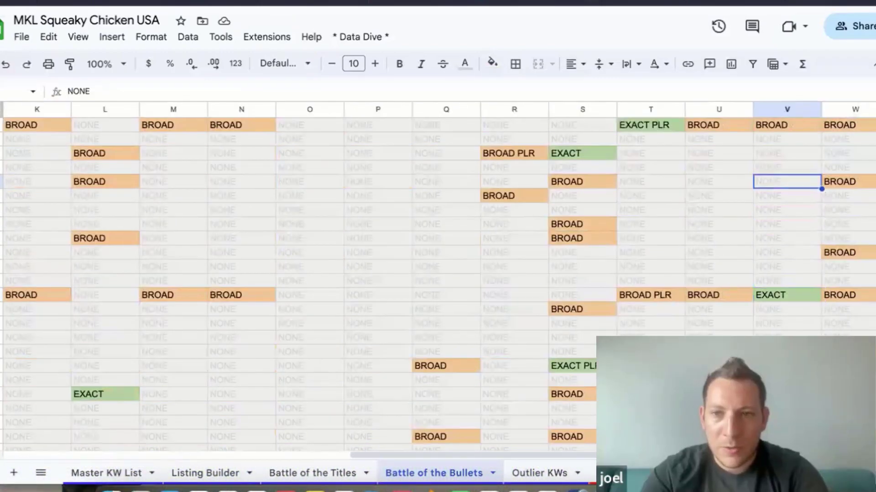
key("Up")
key("Up")
key("Up")
key("Up")
key("Up")
key("Up")
key("Up")
key("Up")
key("Up")
key("Up")
key("Up")
key("Up")
key("Up")
key("Up")
key("Up")
key("Up")
key("Up")
key("Up")
key("Up")
key("Up")
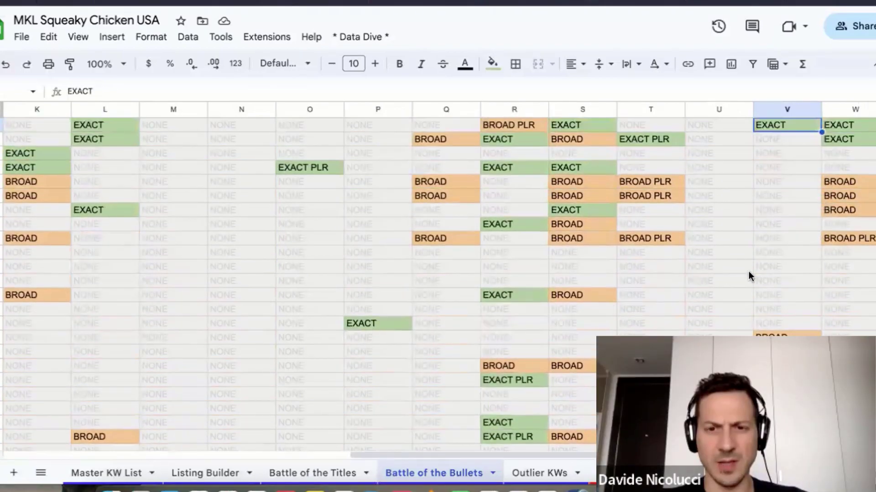
scroll(784, 263, "up", 10)
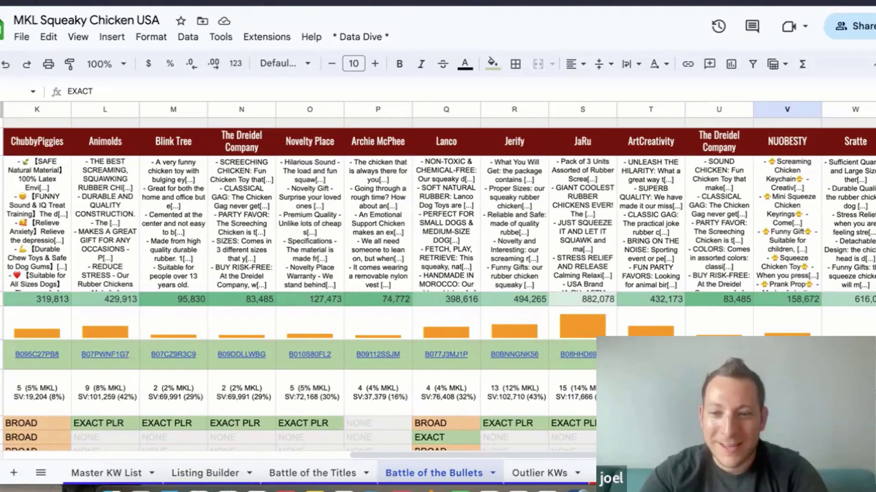
Return to the keyword phrases beside MY BULLETS and set the sheet zoom to 50%
scroll(650, 141, "down", 10)
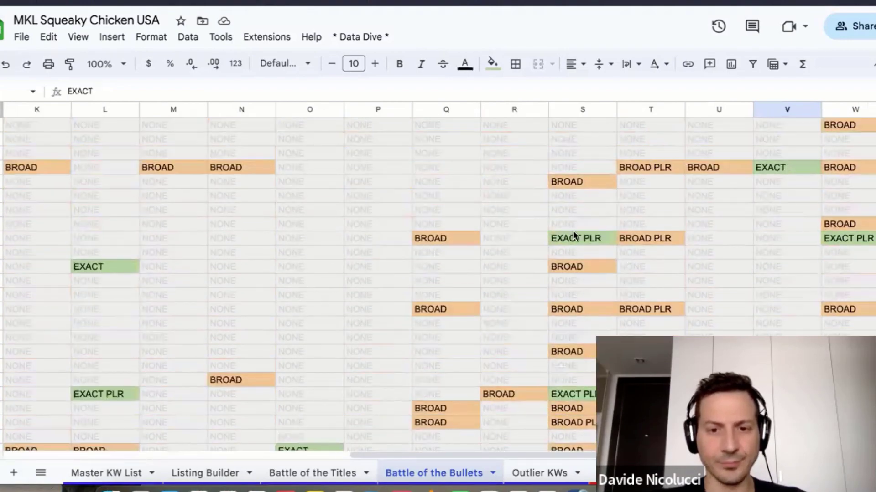
scroll(546, 256, "left", 10)
scroll(149, 223, "up", 5)
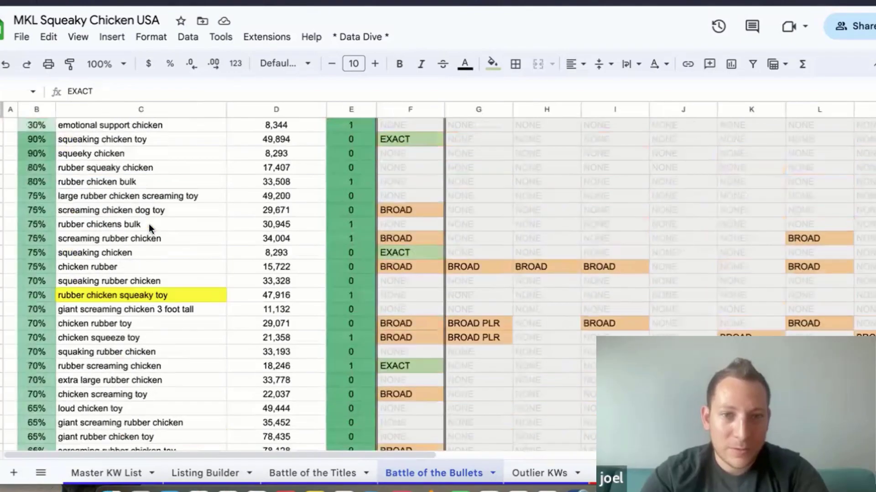
left_click(107, 64)
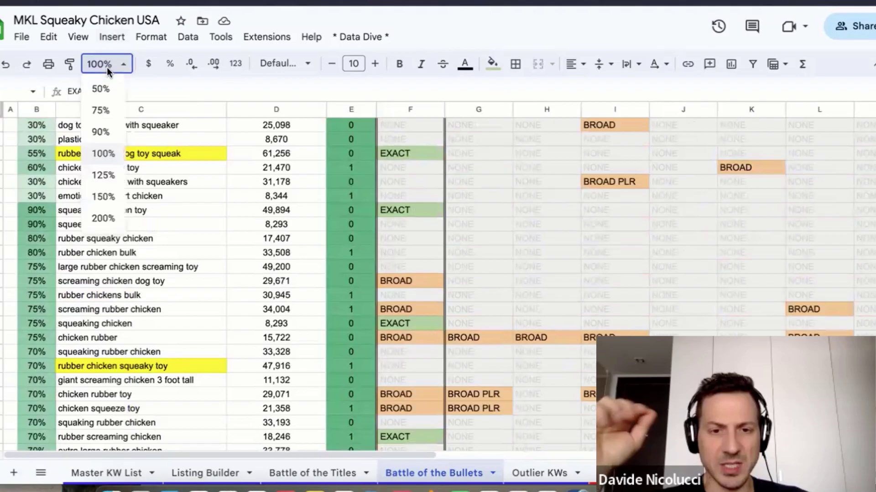
left_click(108, 93)
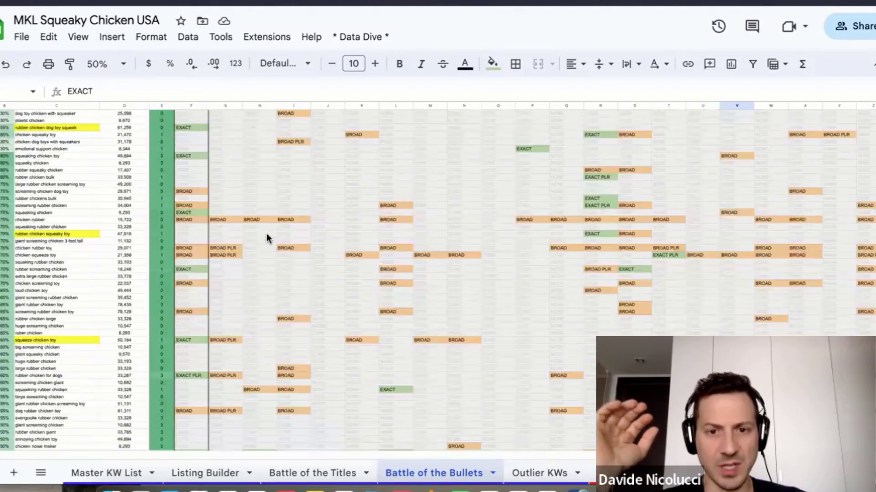
Examine the match types for the highlighted outlier phrase "chicken toys for kids" across all bullets
scroll(266, 233, "up", 3)
scroll(266, 233, "up", 3)
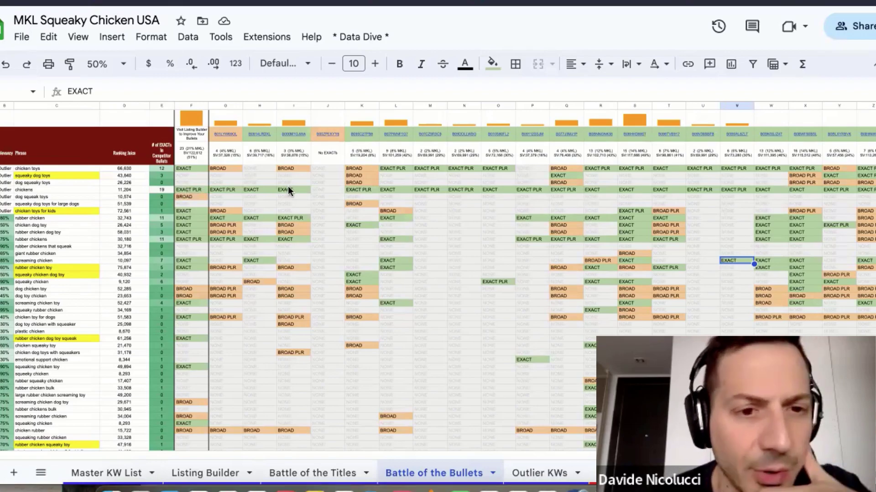
left_click(68, 211)
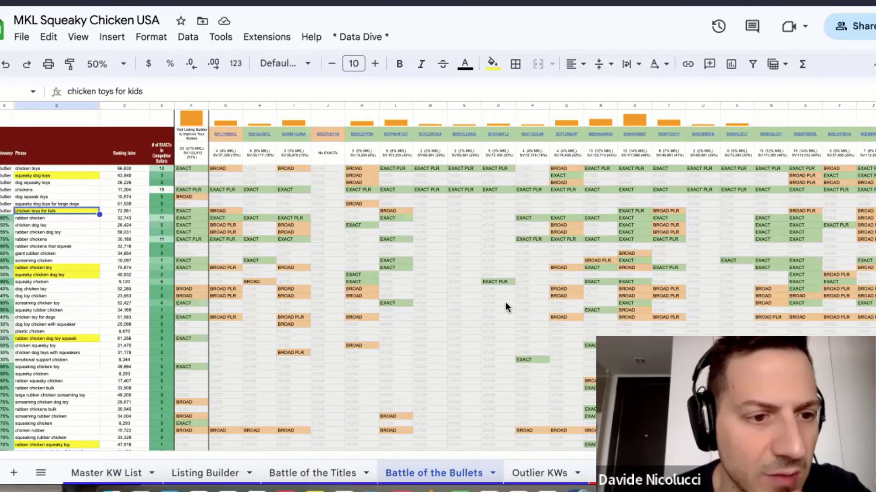
Examine the match types for the highlighted phrase "rubber chicken toy" in MY BULLETS and across the competitor columns
key("Down")
key("Down")
key("Down")
key("Down")
key("Down")
key("Down")
key("Down")
key("Down")
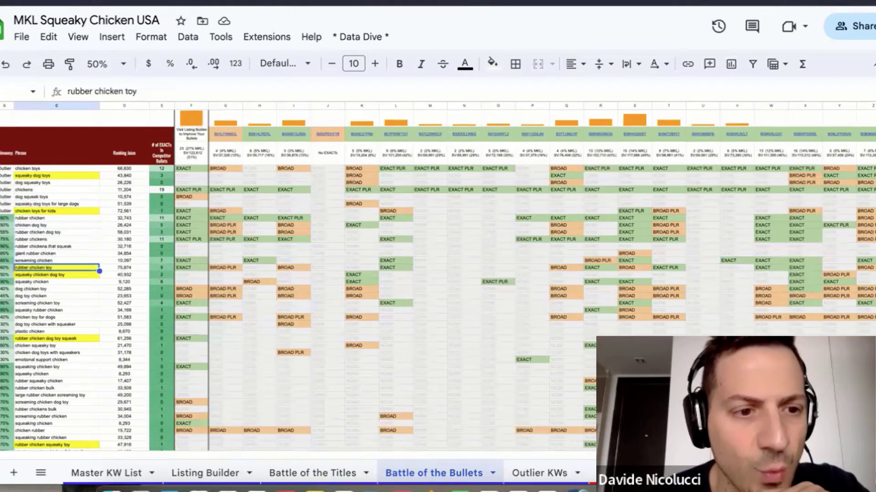
key("Right")
key("Right")
key("Right")
key("Right")
key("Right")
key("Right")
key("Right")
key("Right")
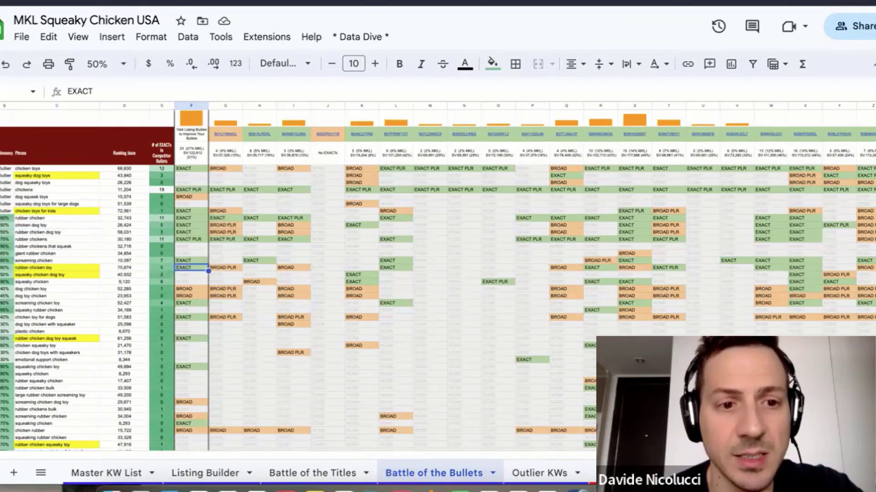
key("Right")
key("Right")
key("Right")
key("Right")
key("Right")
key("Right")
key("Right")
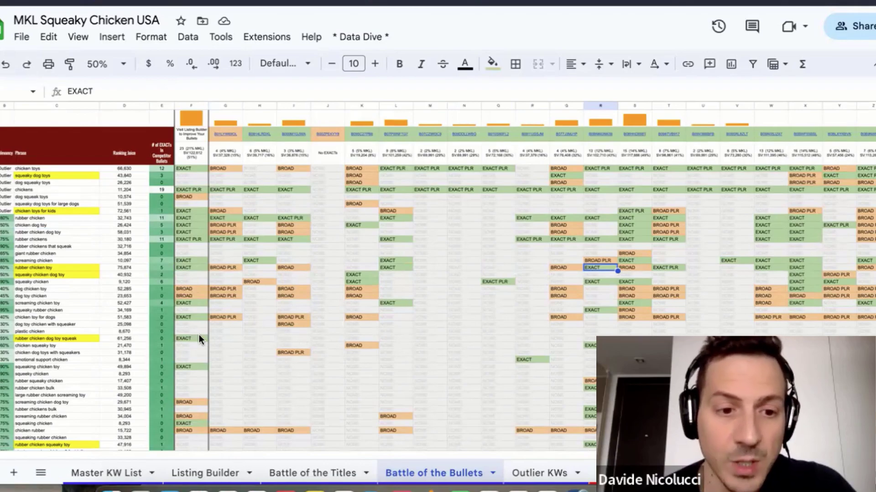
Enlarge the sheet to 90% and highlight the keyword phrase "squeaking chicken toy" in yellow
left_click(80, 338)
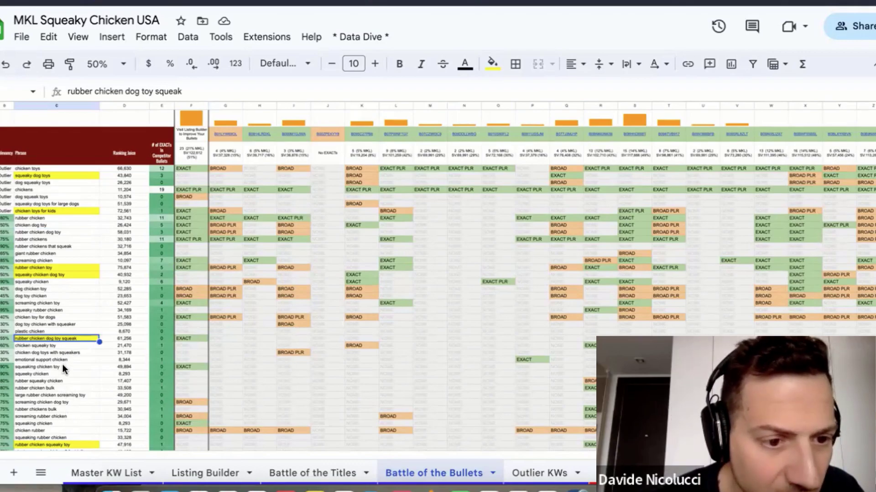
scroll(143, 306, "up", 4)
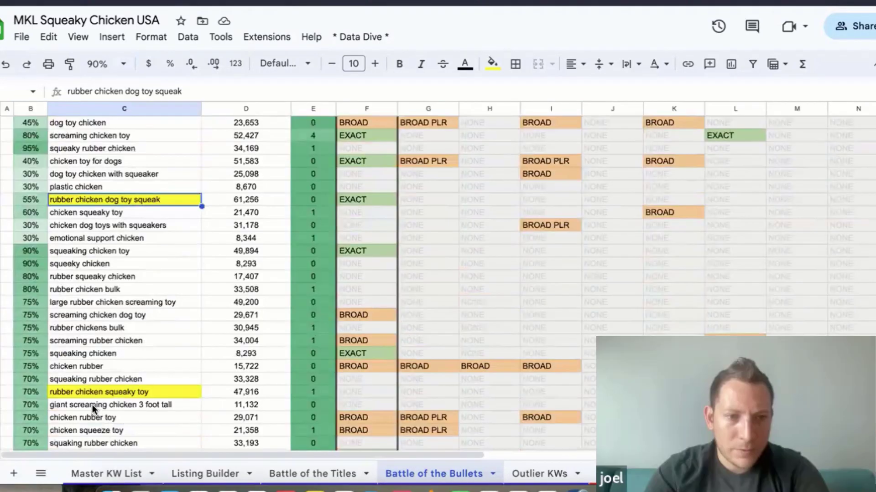
left_click(78, 250)
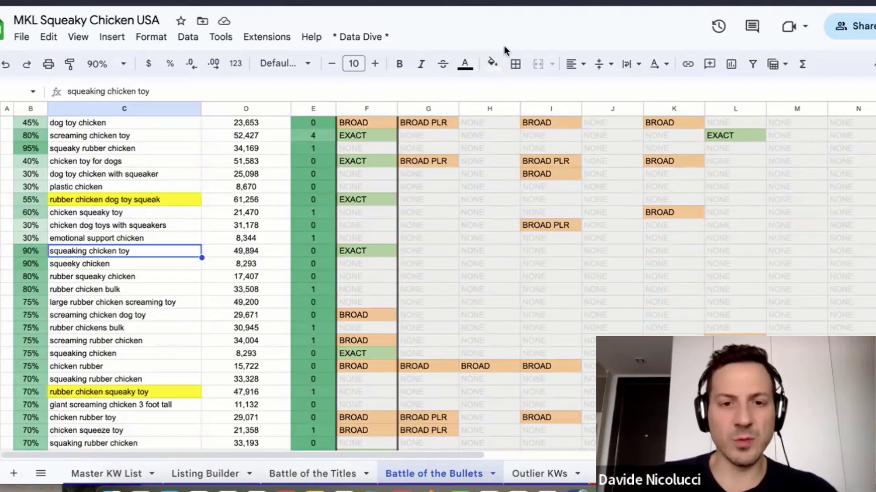
left_click(495, 61)
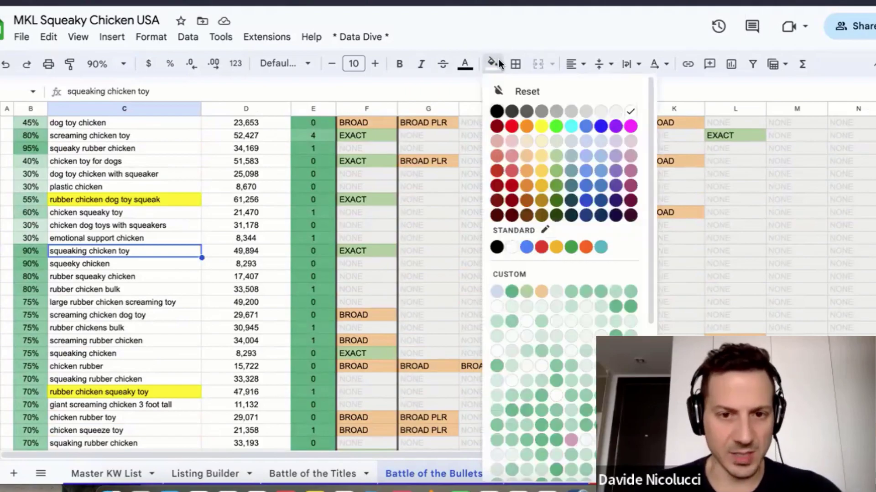
left_click(540, 120)
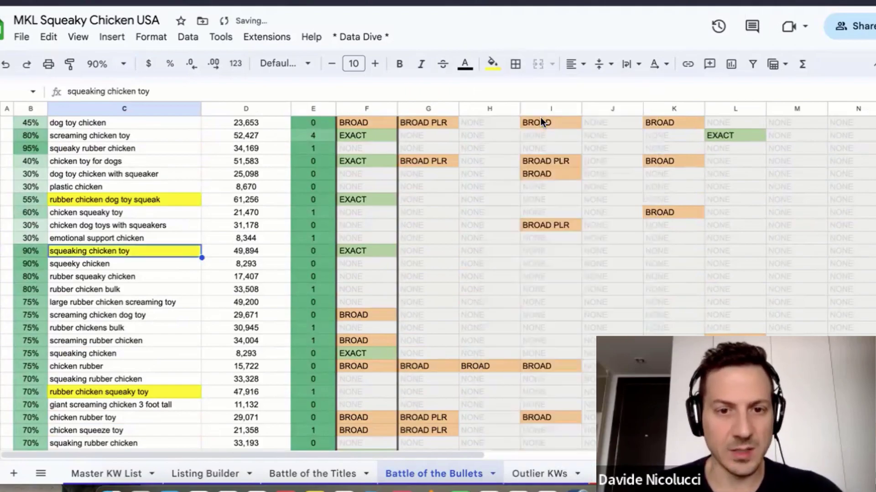
Examine the match types for "squeaking chicken toy" across the competitor columns, and return to the phrase column
left_click(436, 252)
key("Left")
key("Right")
key("Right")
key("Right")
key("Right")
key("Right")
key("Right")
key("Right")
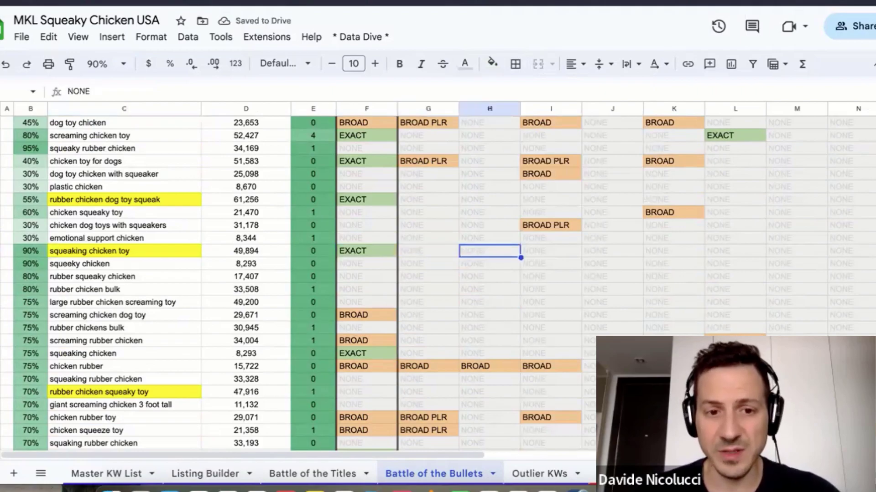
key("Right")
key("Right")
key("Right")
key("Right")
key("Right")
key("Right")
key("Right")
key("Right")
key("Right")
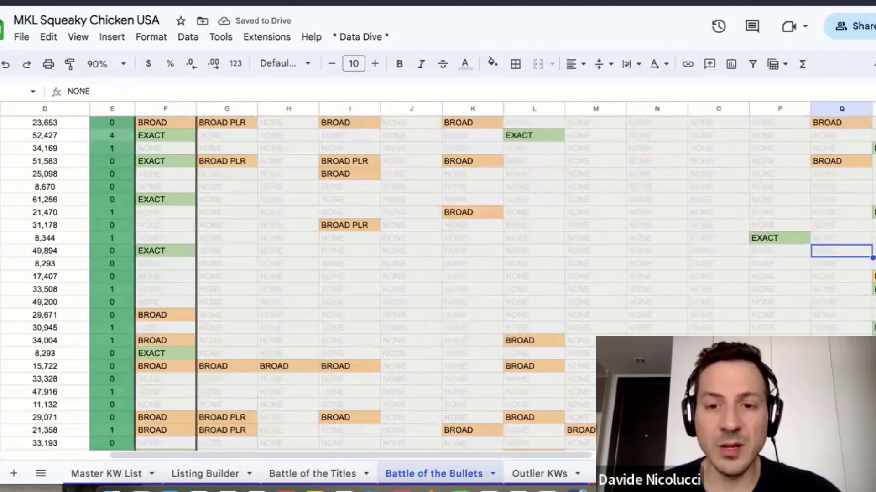
key("Left")
key("Left")
key("Left")
key("Left")
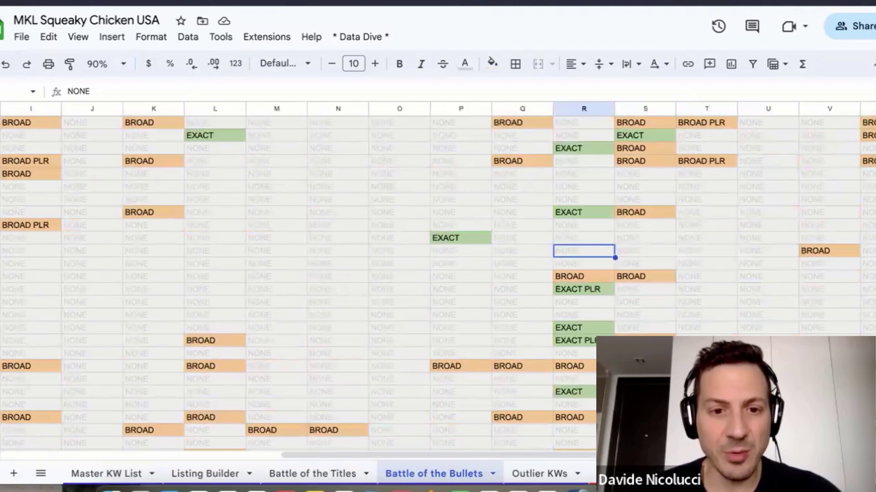
key("Left")
key("Left")
key("Left")
key("Left")
key("Left")
key("Left")
key("Left")
key("Left")
key("Left")
key("Left")
key("Left")
key("Left")
key("Left")
key("Left")
key("Left")
Check the ranking juice, competitor exact count and own match type of "emotional support chicken", and copy the phrase
key("Up")
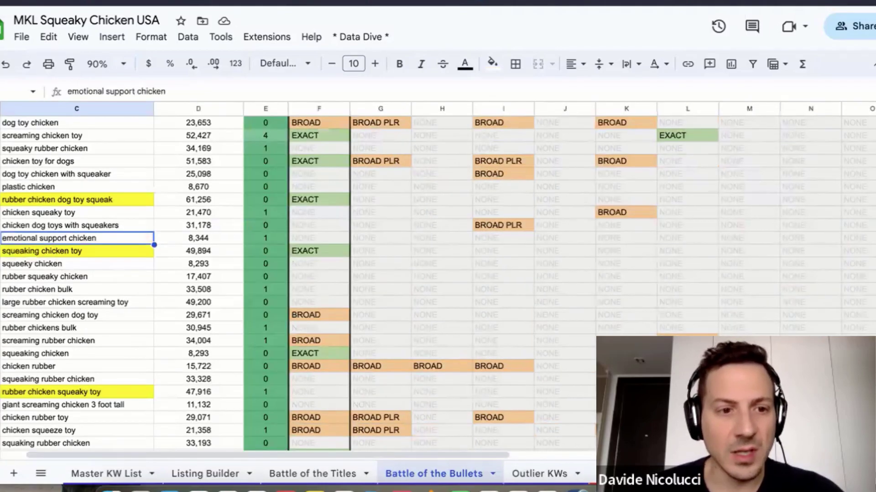
key("Right")
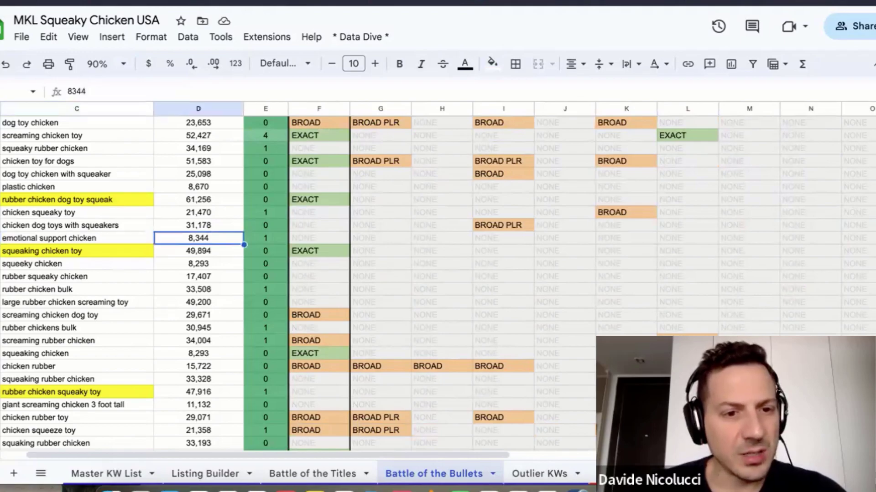
key("Left")
key("Right")
key("Right")
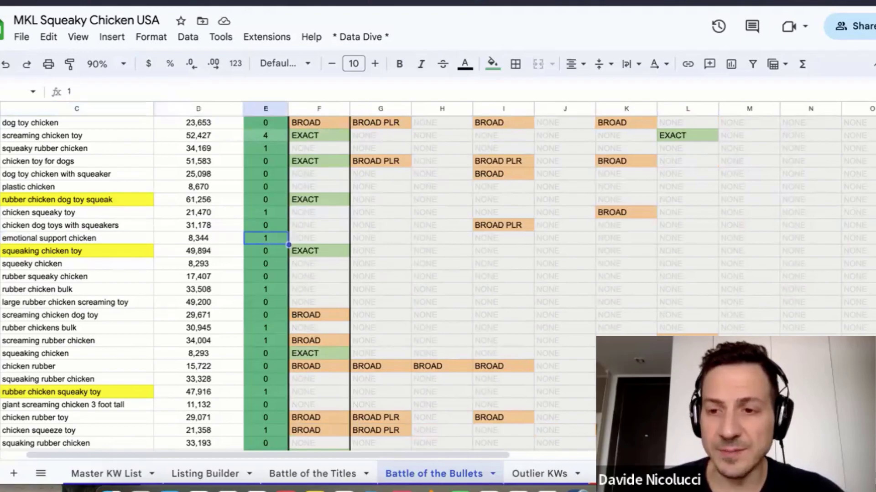
key("Right")
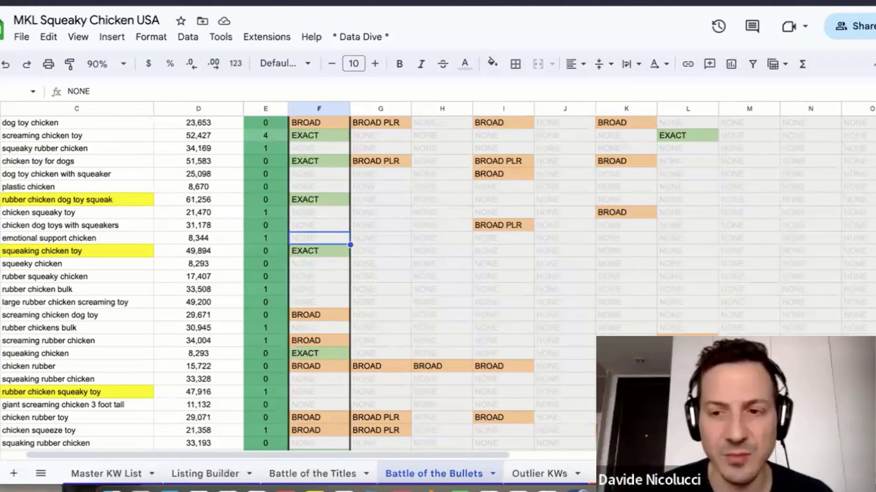
left_click(98, 234)
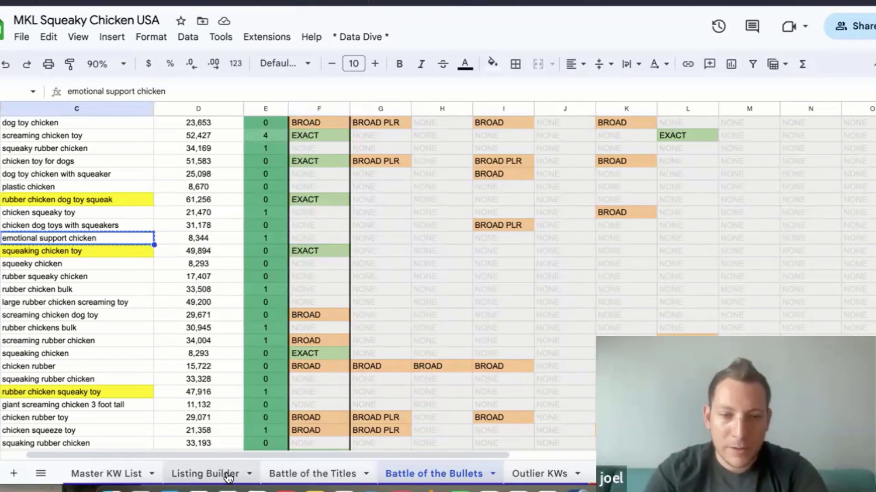
Check the fourth bullet in the Listing Builder for "emotional support chicken" and compare its match type in Battle of the Bullets
left_click(228, 476)
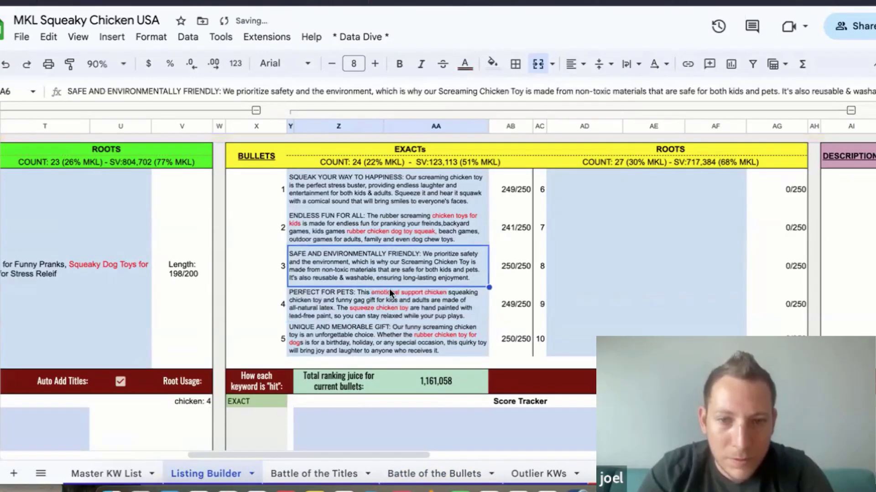
left_click(387, 306)
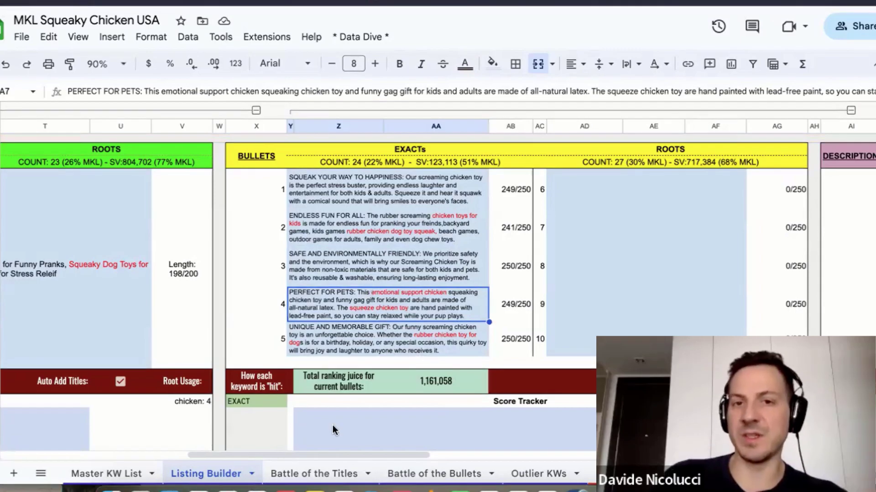
left_click(397, 476)
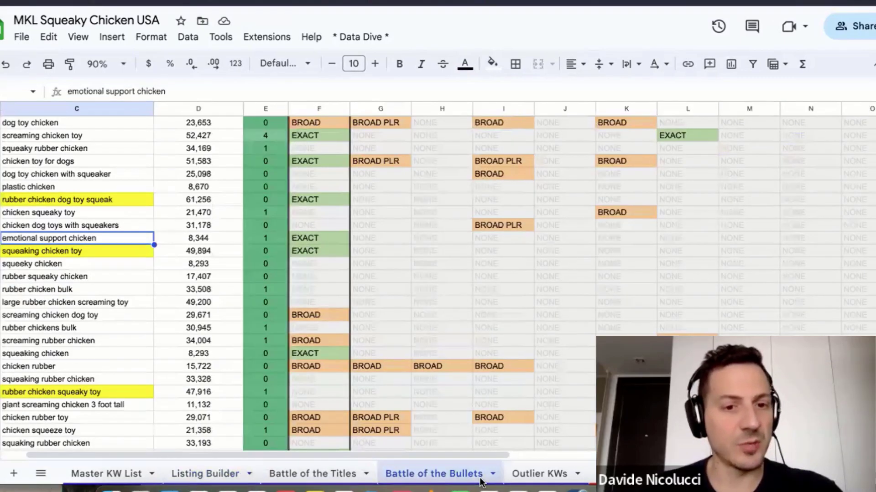
Go to the Listing Builder's description section and read the full description text without changing it
left_click(208, 475)
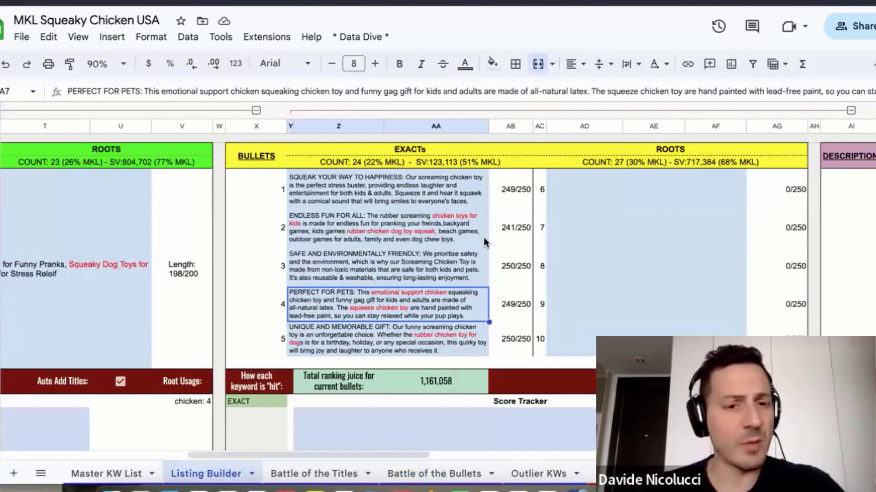
scroll(483, 237, "right", 10)
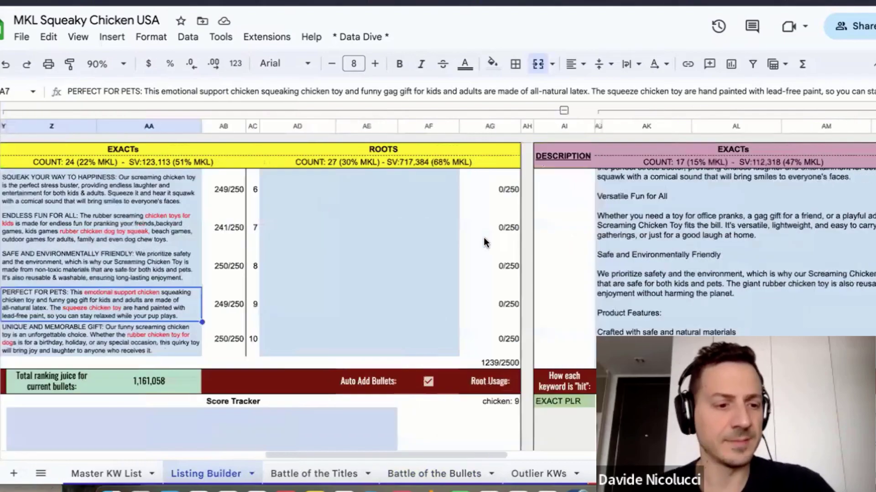
scroll(520, 233, "right", 2)
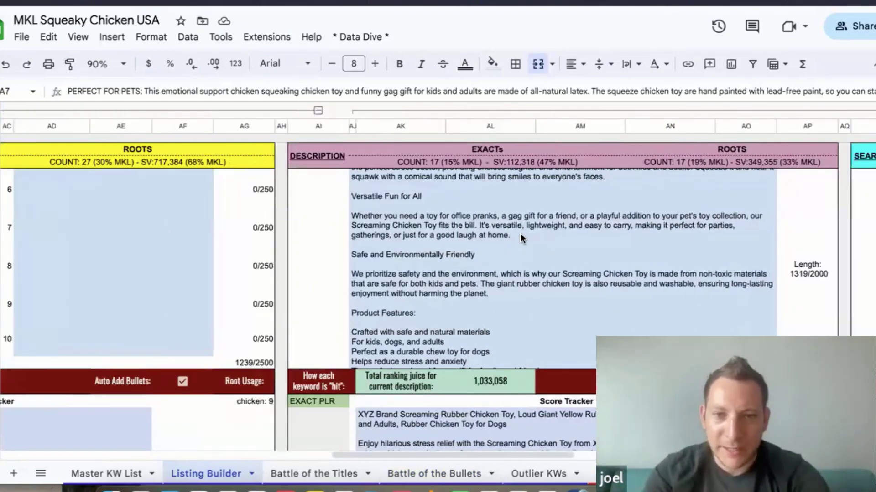
double_click(520, 234)
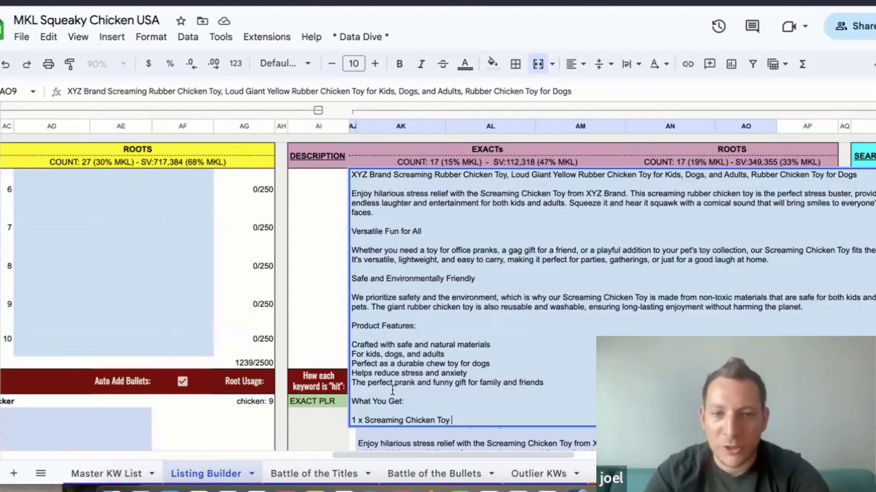
left_click(319, 300)
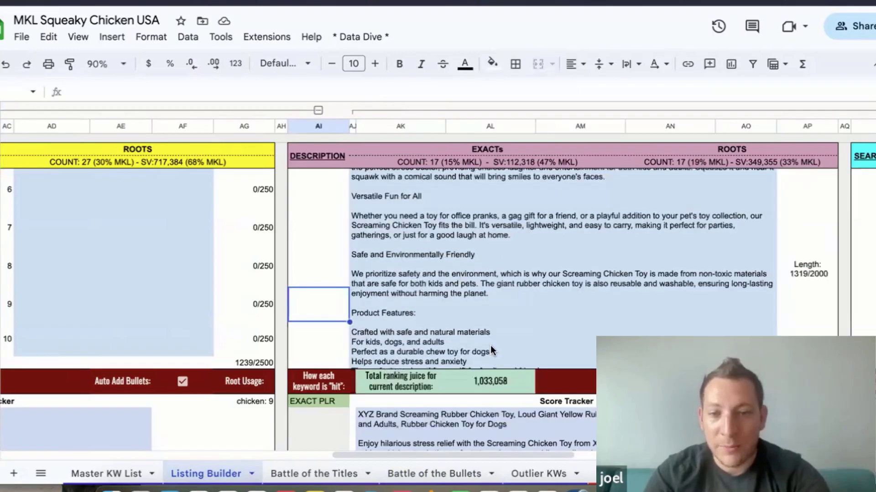
double_click(492, 319)
left_click(310, 304)
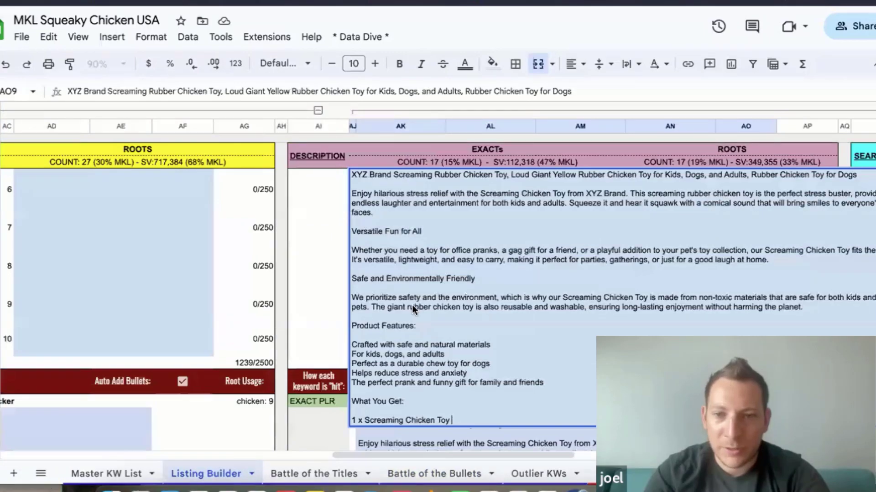
Read the full text of the search terms section in the Listing Builder
scroll(412, 304, "right", 3)
scroll(411, 304, "right", 1)
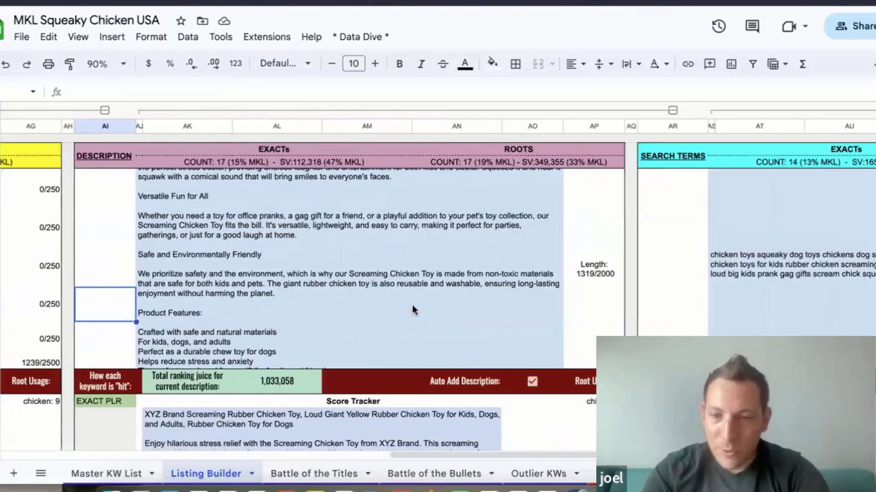
scroll(412, 305, "right", 4)
scroll(412, 305, "right", 2)
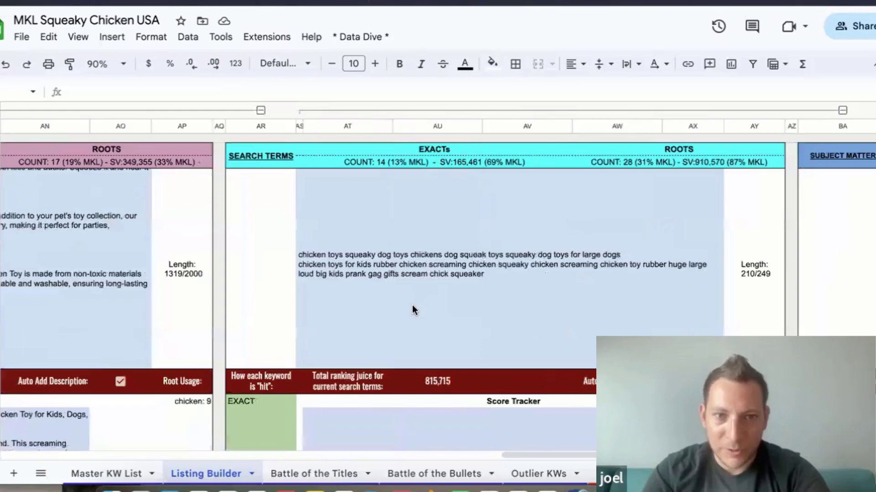
left_click(409, 280)
double_click(409, 280)
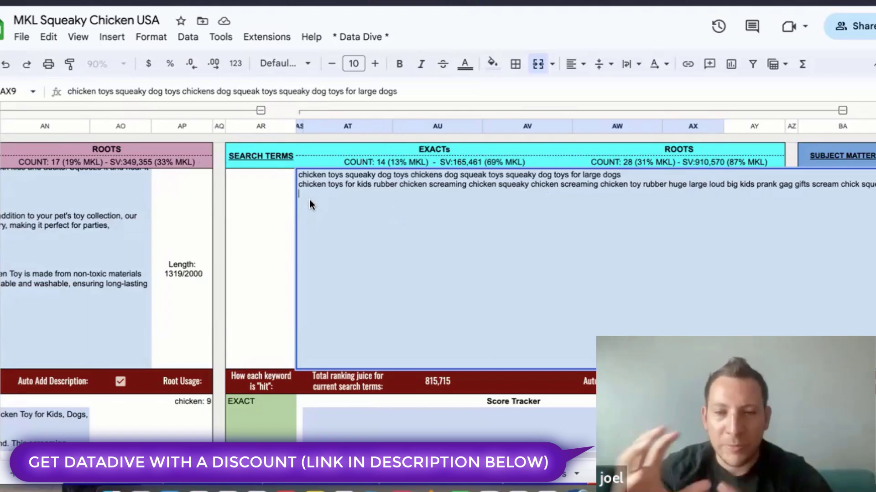
left_click(277, 209)
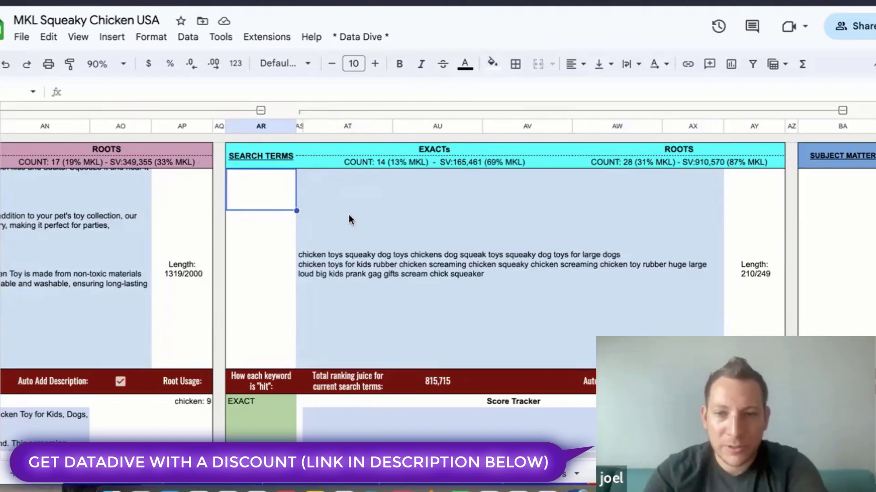
left_click(363, 273)
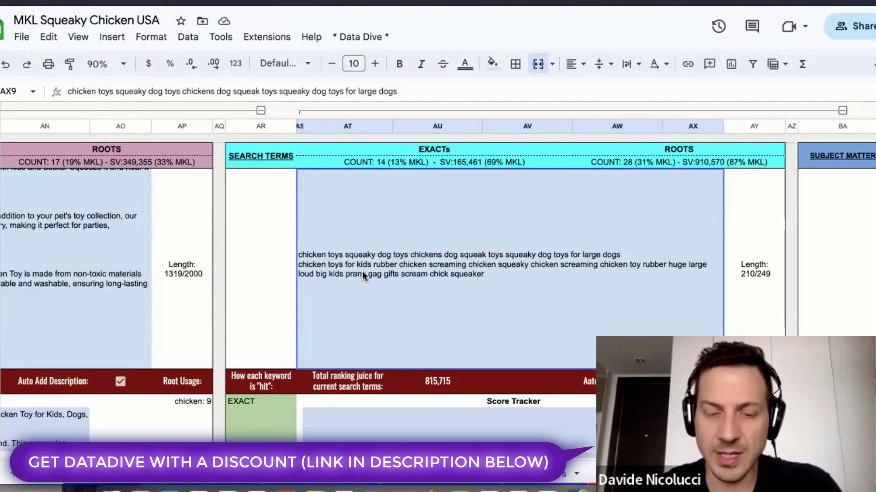
scroll(362, 271, "right", 5)
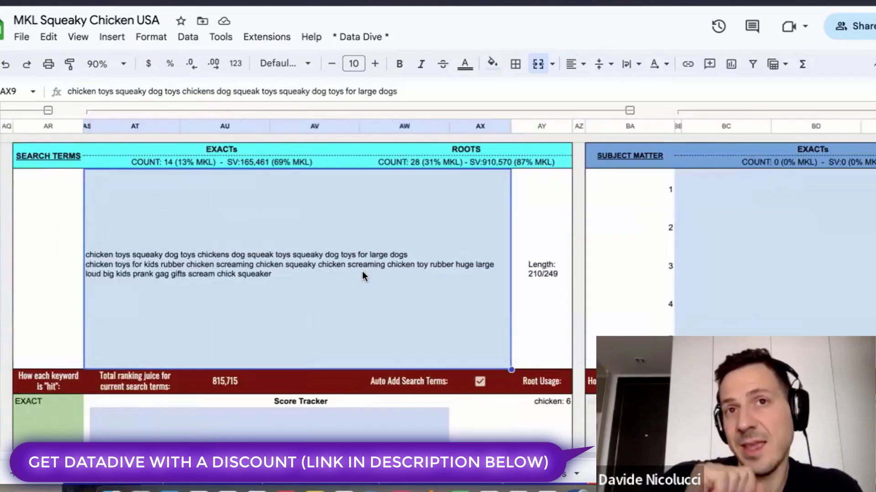
scroll(362, 271, "left", 5)
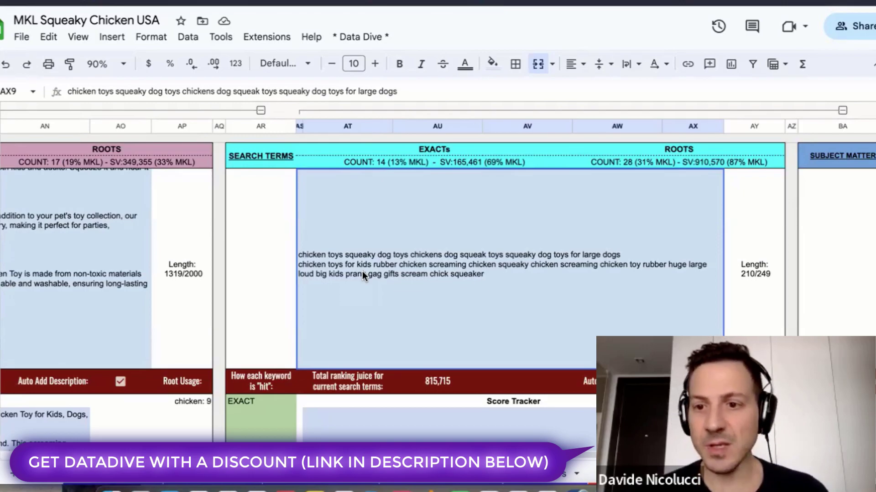
key("F2")
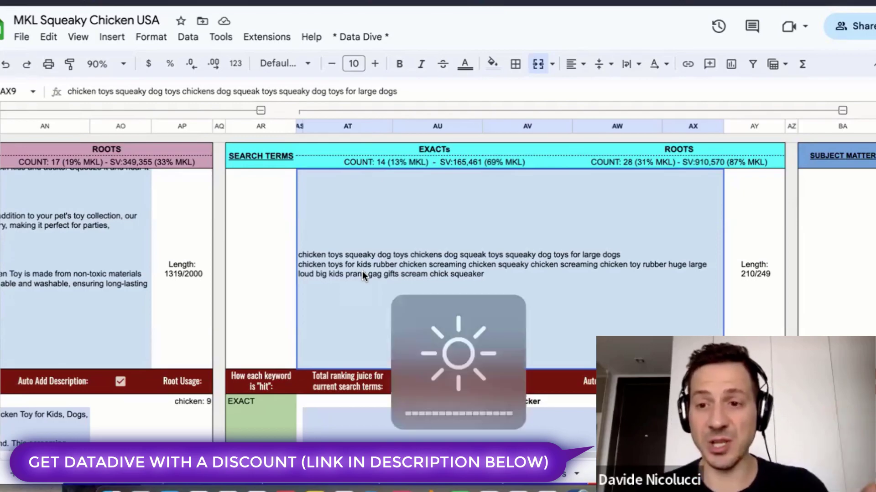